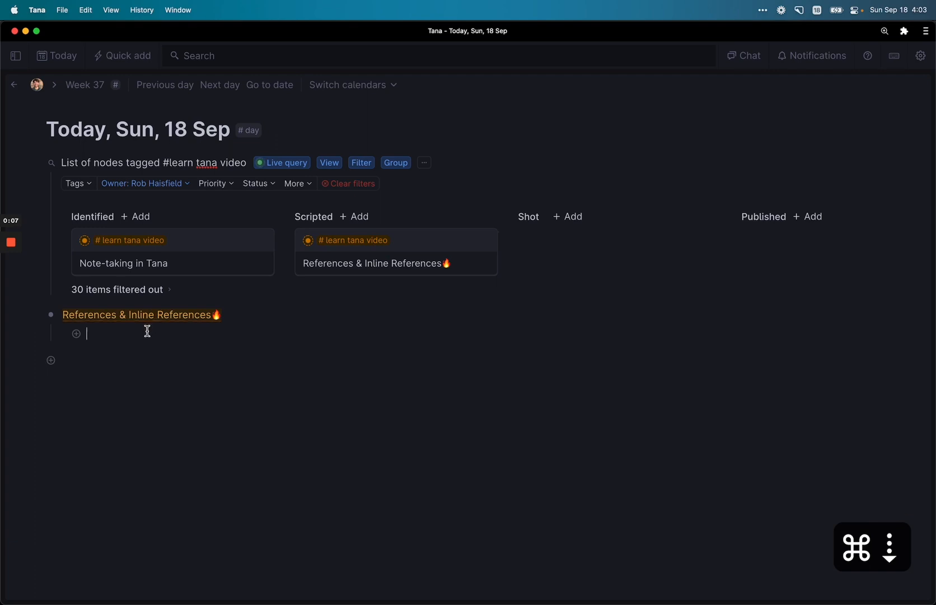
Step: Write three bullets on Tana's single outline, tracing up to the home node, and linking nodes into a graph
{"action": "type", "text": "In Tana, all of "}
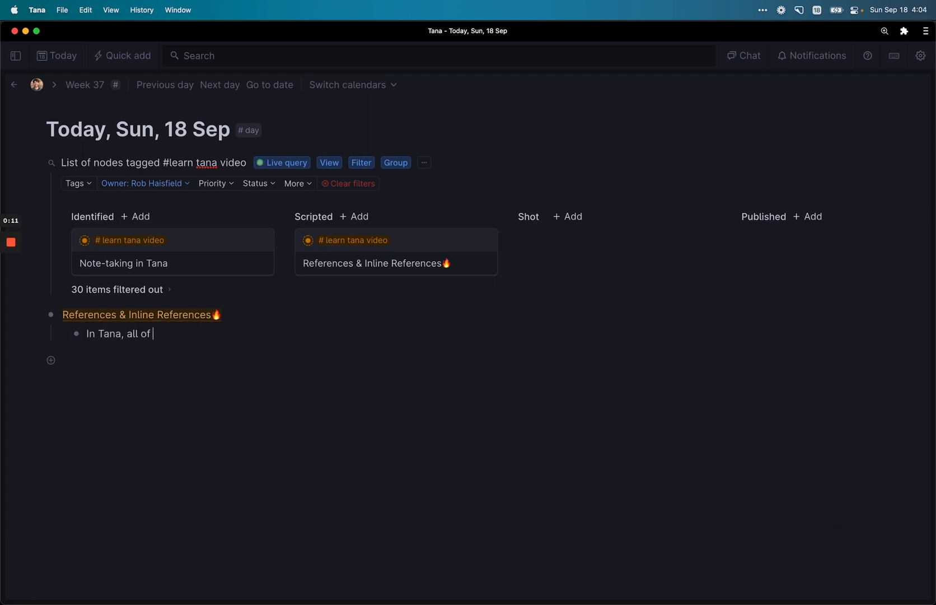
{"action": "type", "text": "your text is in one large outline of bullet points i"}
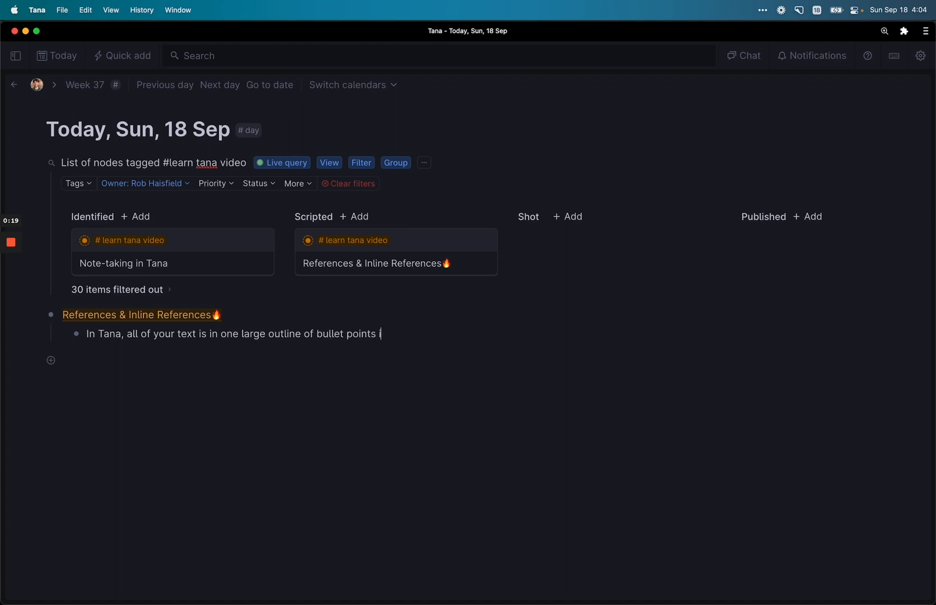
{"action": "type", "text": "ndented underneath other bu"}
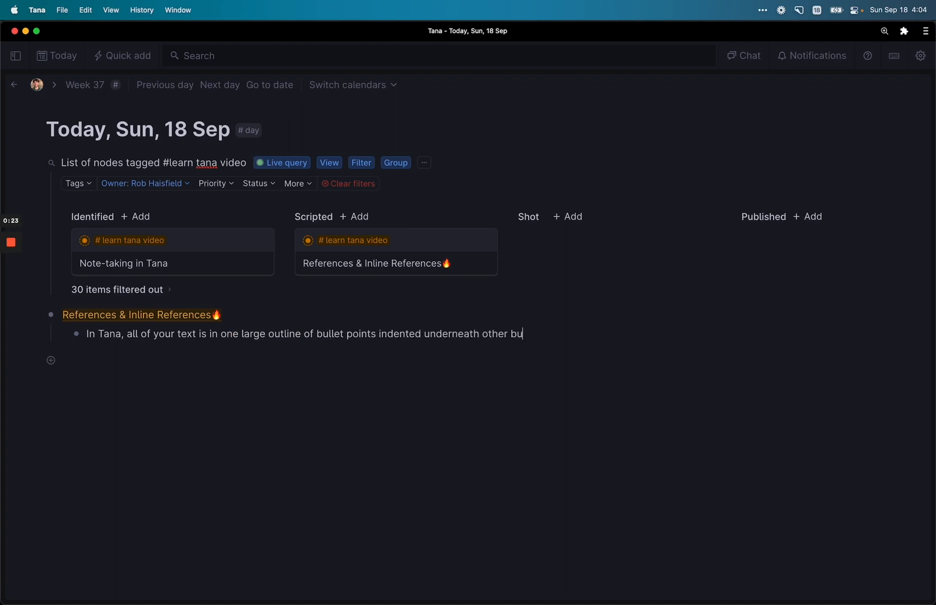
{"action": "type", "text": "llet points. We'll call each"}
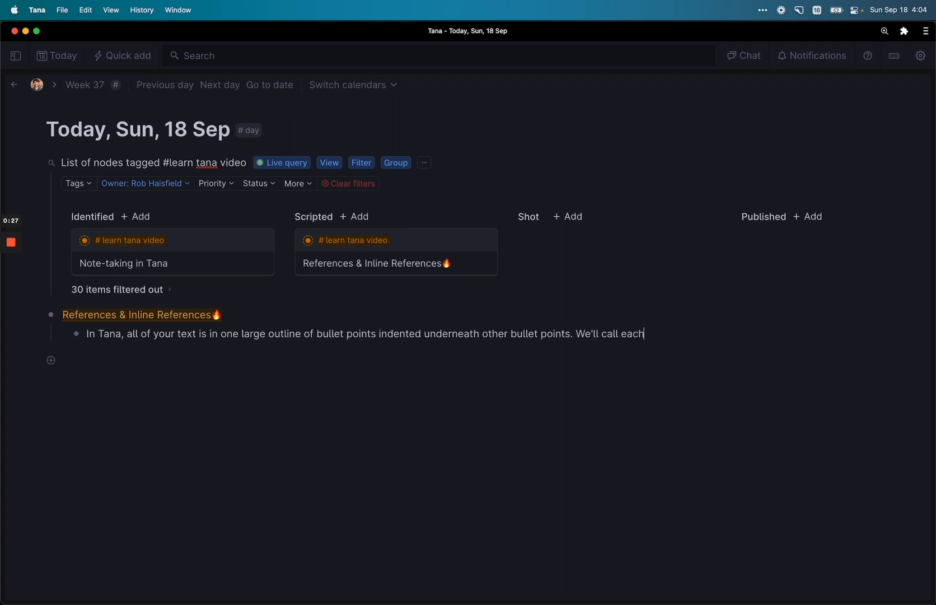
{"action": "type", "text": " of these points \"nodes."}
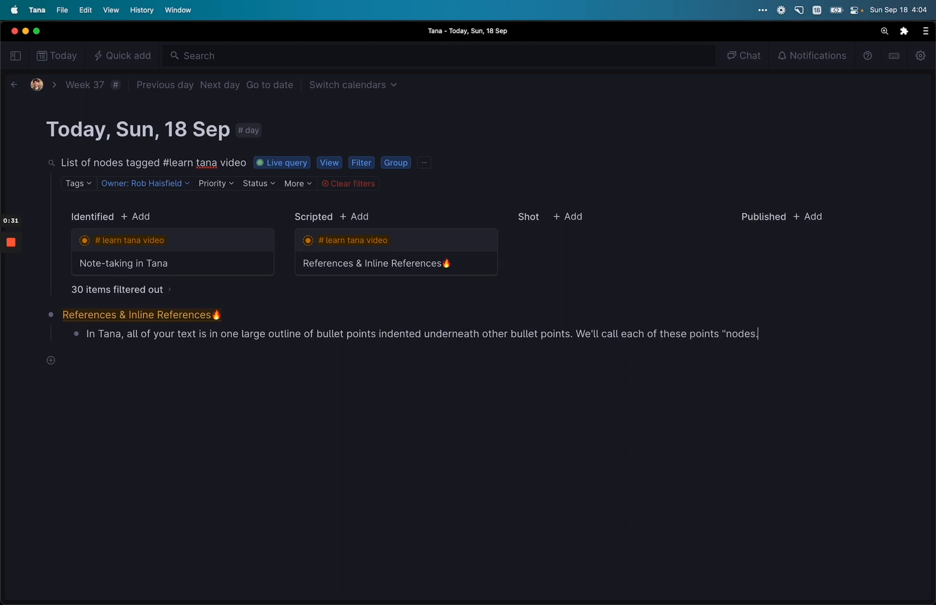
{"action": "type", "text": "\""}
{"action": "key", "text": "Return"}
{"action": "type", "text": "If you go all the "}
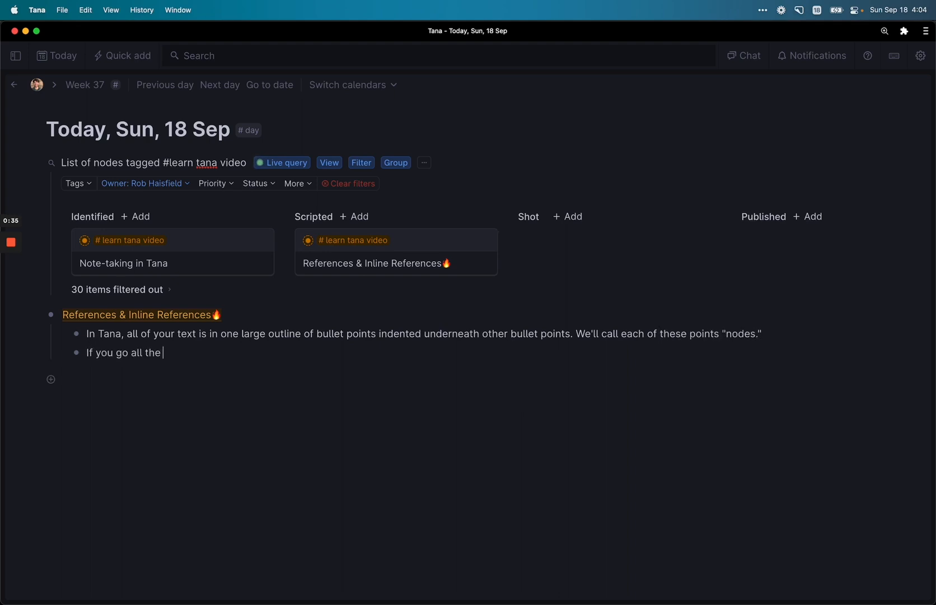
{"action": "type", "text": "way up the tree, it wil"}
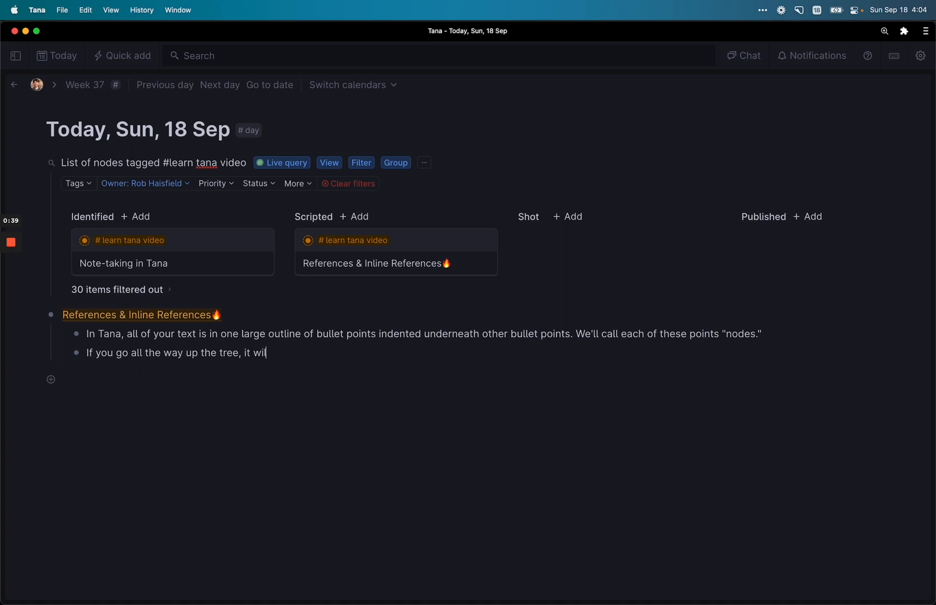
{"action": "type", "text": "l track back to your home "}
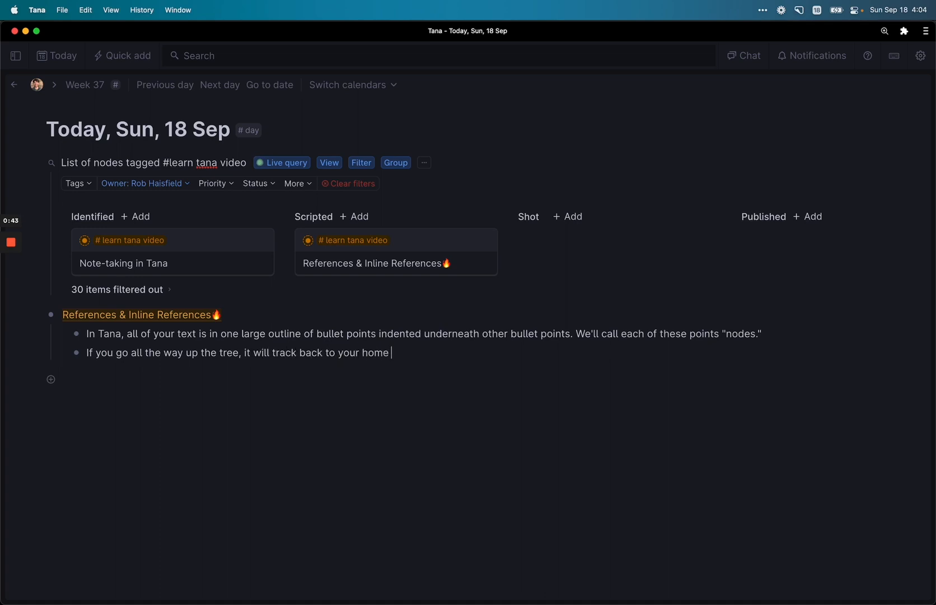
{"action": "type", "text": "node, generally through your calendar or your library."}
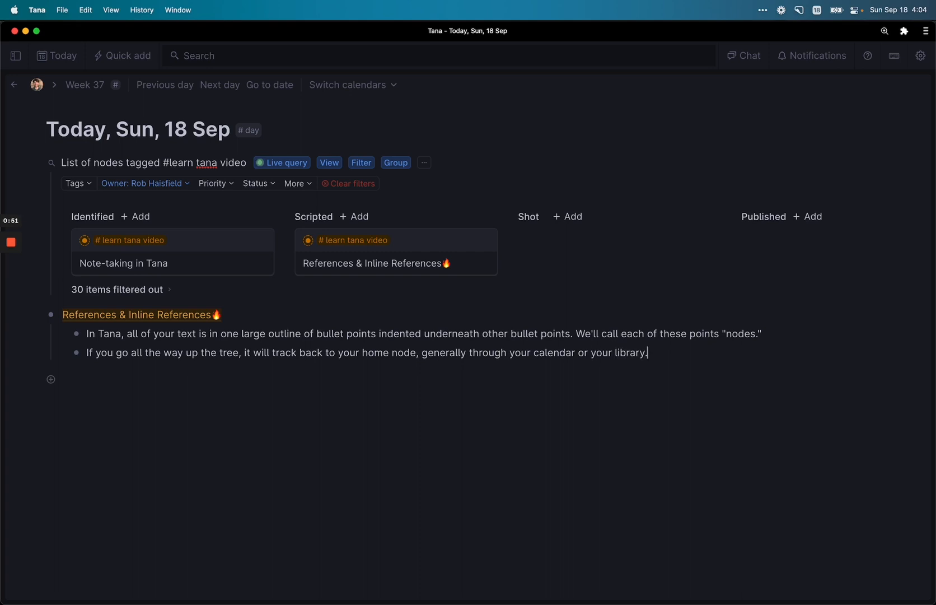
{"action": "key", "text": "Return"}
{"action": "type", "text": "When you write tex"}
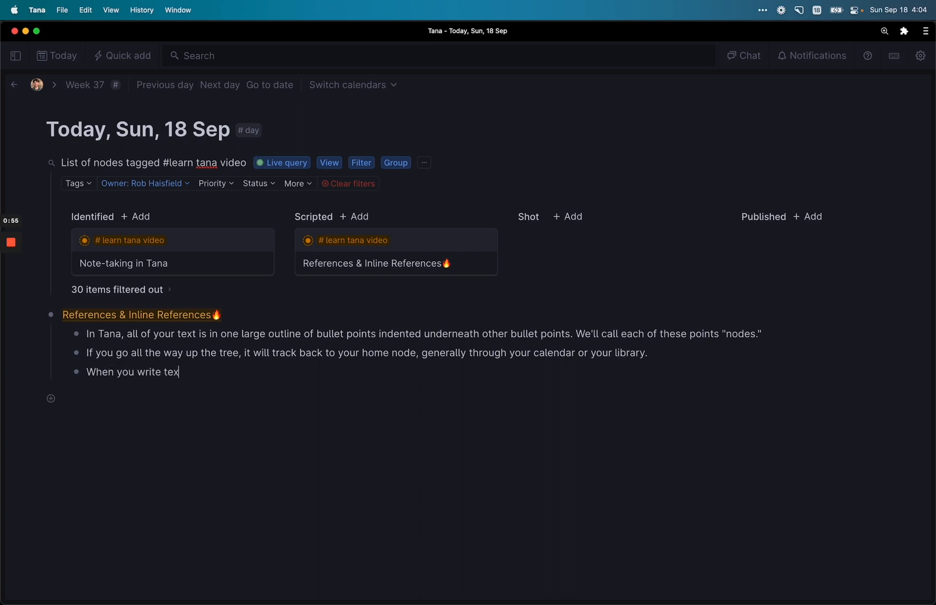
{"action": "type", "text": "t in Tana, you can link to any nod"}
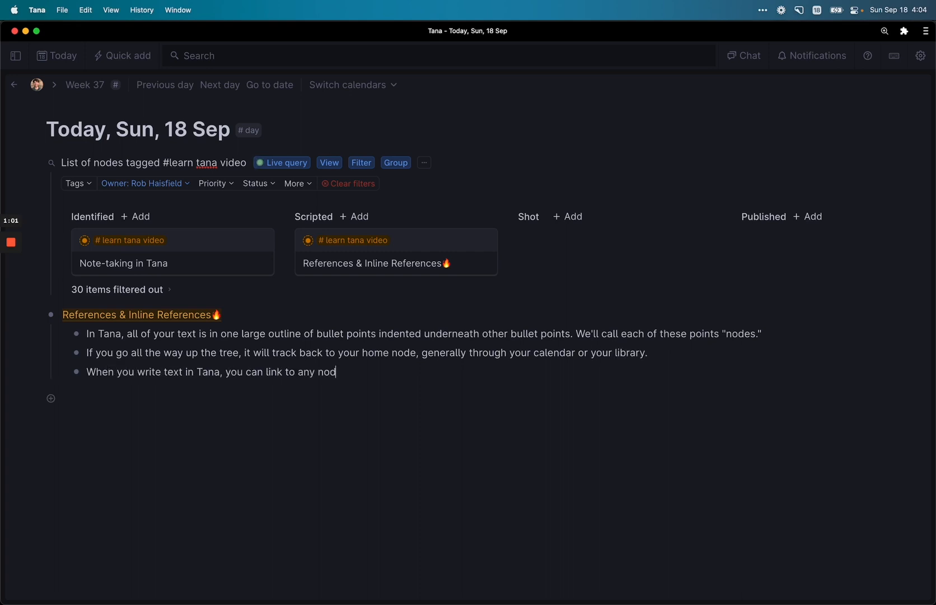
{"action": "type", "text": "e in your overall outline, turning your outline into a"}
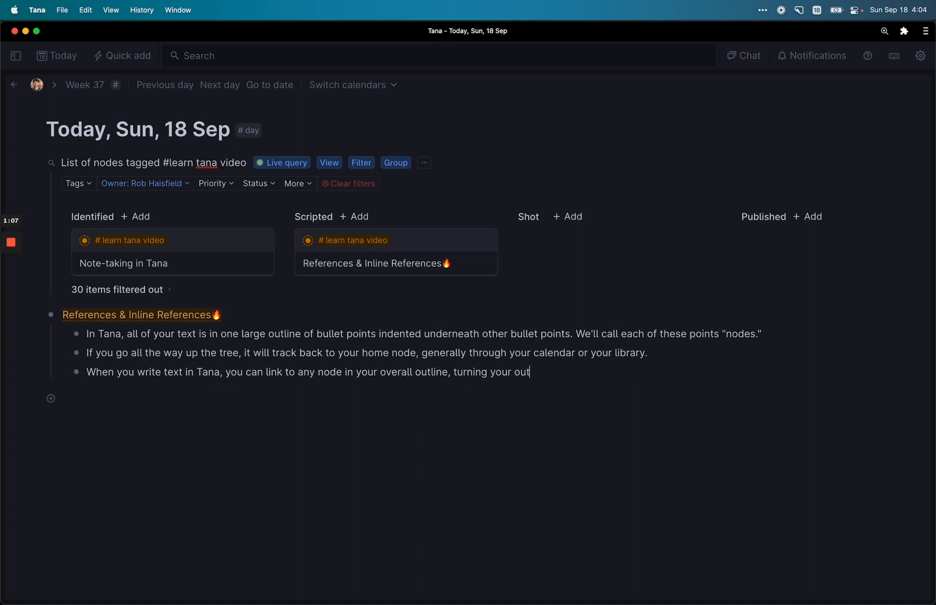
{"action": "type", "text": "graph."}
{"action": "type", "text": " We call these referencen"}
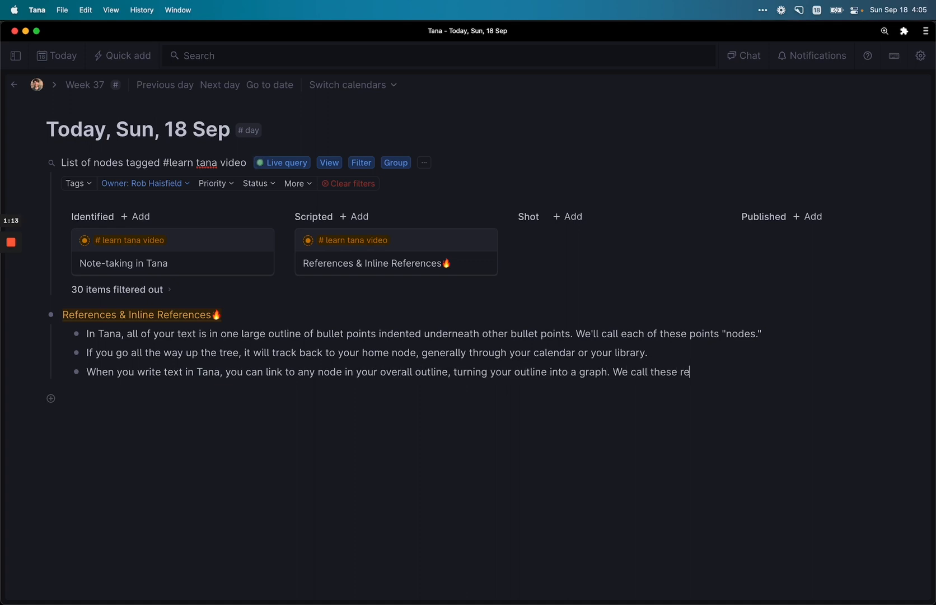
Step: Paste a reference to the home workspace node, indented under the third note and expanded
{"action": "left_click", "coordinate": [15, 55]}
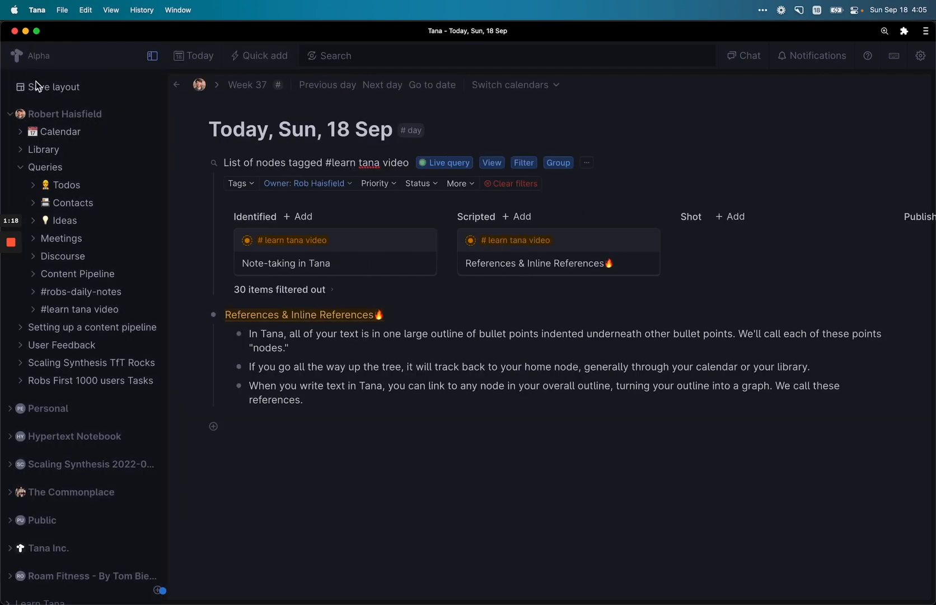
{"action": "left_click", "coordinate": [51, 111]}
{"action": "left_click", "coordinate": [152, 56]}
{"action": "left_click", "coordinate": [162, 117]}
{"action": "key", "text": "super+c"}
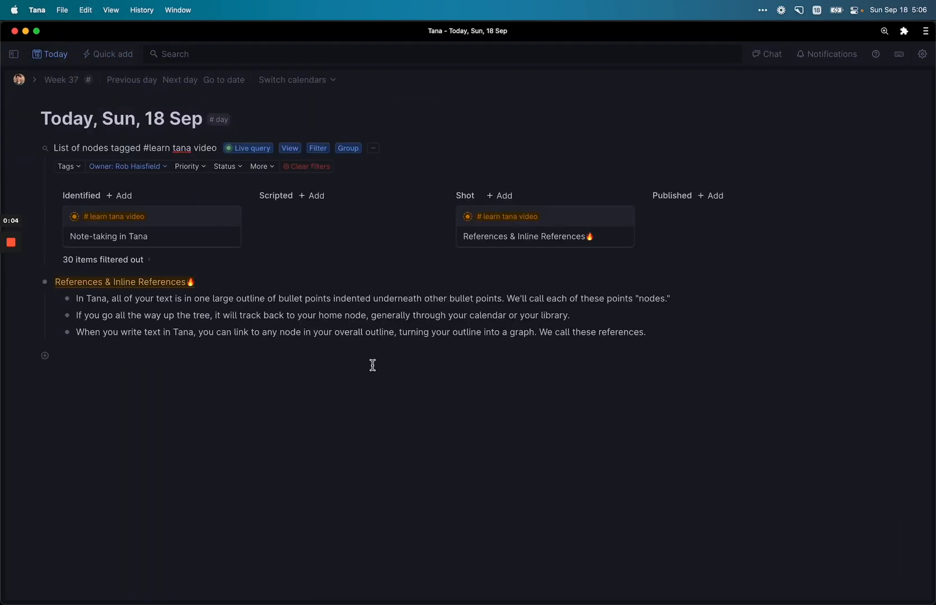
{"action": "key", "text": "Return"}
{"action": "key", "text": "Tab"}
{"action": "key", "text": "super+v"}
{"action": "key", "text": "super+Down"}
Step: Drill into the reference through Calendar, 2022 and Week 37 down to today's day node
{"action": "scroll", "coordinate": [241, 386], "scroll_direction": "down", "scroll_amount": 1}
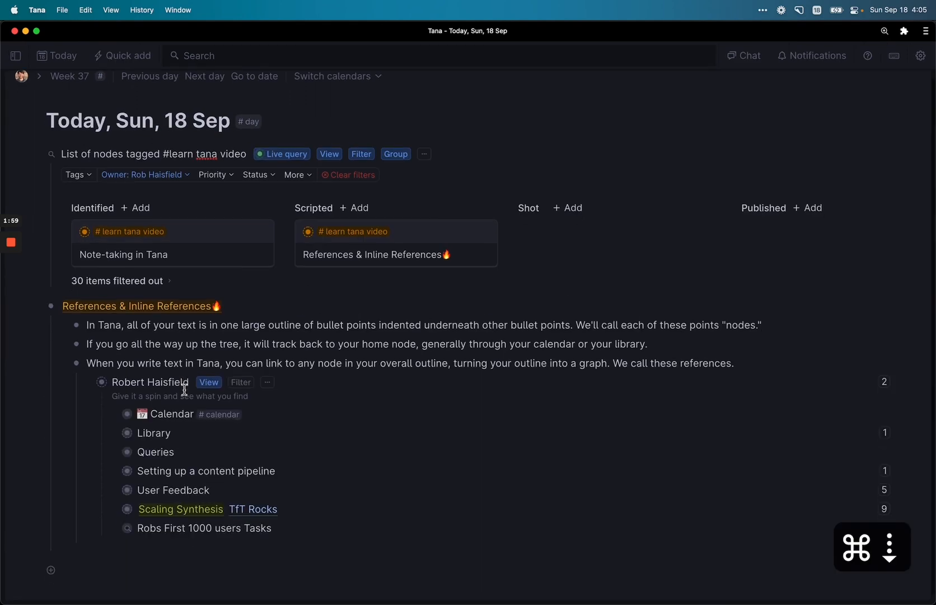
{"action": "key", "text": "Down"}
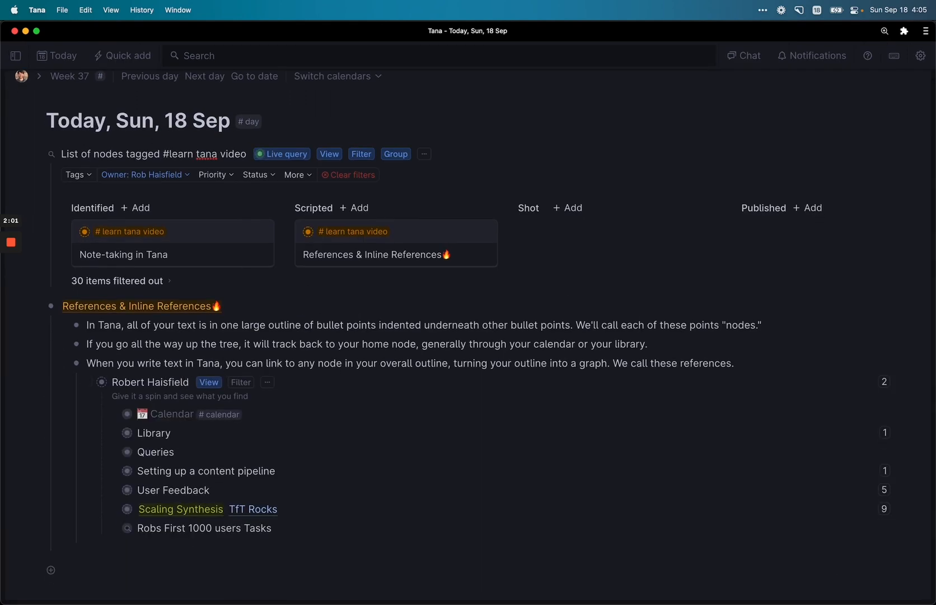
{"action": "key", "text": "super+Down"}
{"action": "key", "text": "Down"}
{"action": "key", "text": "Down"}
{"action": "key", "text": "super+Down"}
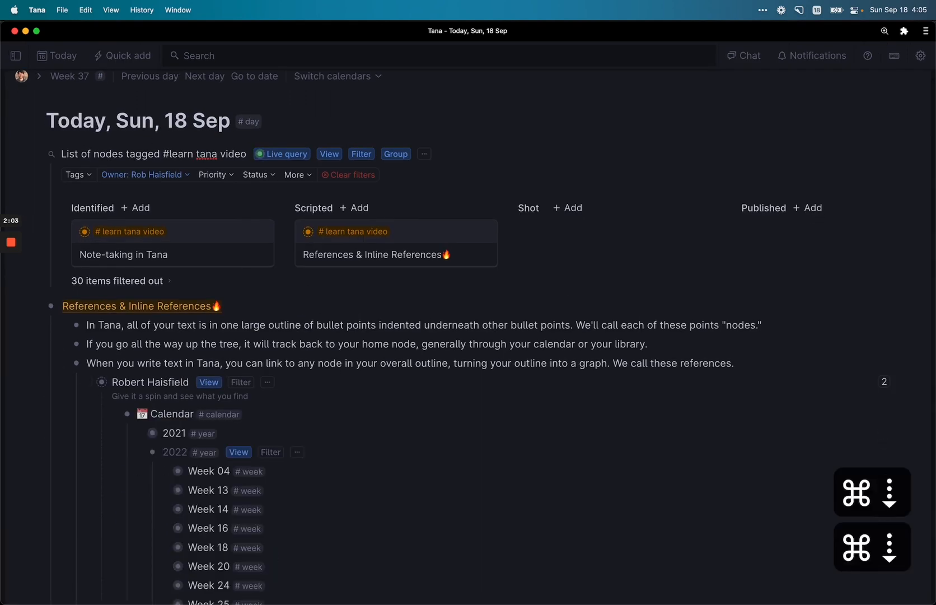
{"action": "scroll", "coordinate": [468, 336], "scroll_direction": "down", "scroll_amount": 3}
{"action": "key", "text": "Down"}
{"action": "key", "text": "Down"}
{"action": "key", "text": "Down"}
{"action": "key", "text": "Down"}
{"action": "key", "text": "Down"}
{"action": "key", "text": "Down"}
{"action": "key", "text": "Down"}
{"action": "key", "text": "Down"}
{"action": "key", "text": "Down"}
{"action": "key", "text": "Down"}
{"action": "key", "text": "Down"}
{"action": "key", "text": "Down"}
{"action": "key", "text": "Down"}
{"action": "key", "text": "Down"}
{"action": "key", "text": "Down"}
{"action": "key", "text": "Down"}
{"action": "key", "text": "Down"}
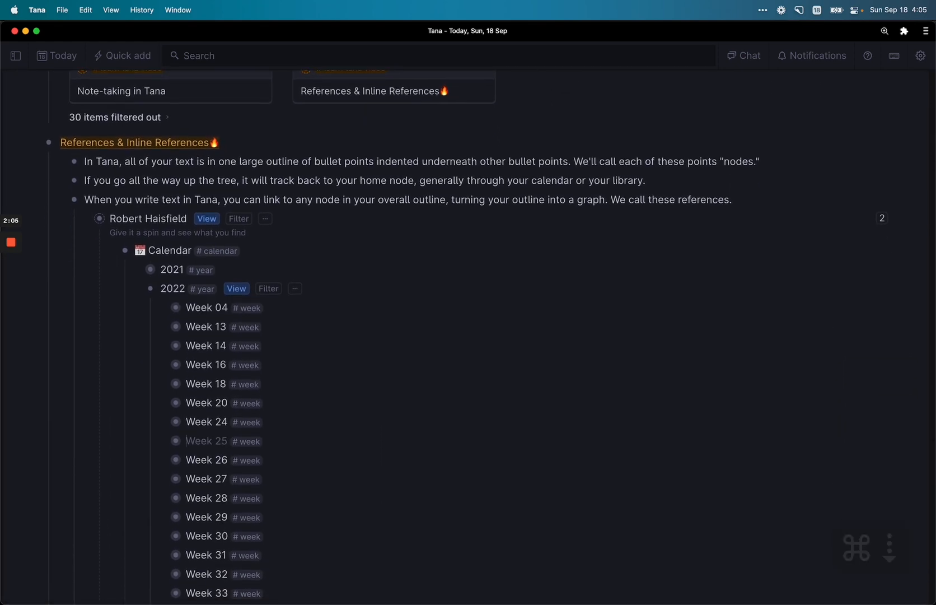
{"action": "scroll", "coordinate": [468, 336], "scroll_direction": "down", "scroll_amount": 5}
{"action": "key", "text": "Down"}
{"action": "key", "text": "Down"}
{"action": "key", "text": "Down"}
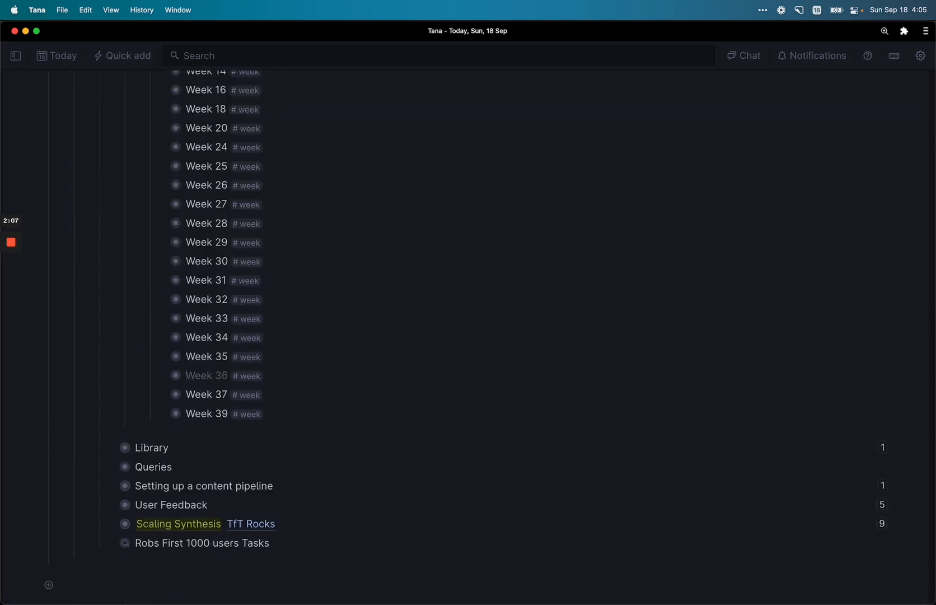
{"action": "key", "text": "super+Down"}
{"action": "key", "text": "Down"}
{"action": "key", "text": "Down"}
{"action": "key", "text": "Down"}
{"action": "key", "text": "Down"}
{"action": "key", "text": "Down"}
{"action": "key", "text": "Down"}
{"action": "key", "text": "Down"}
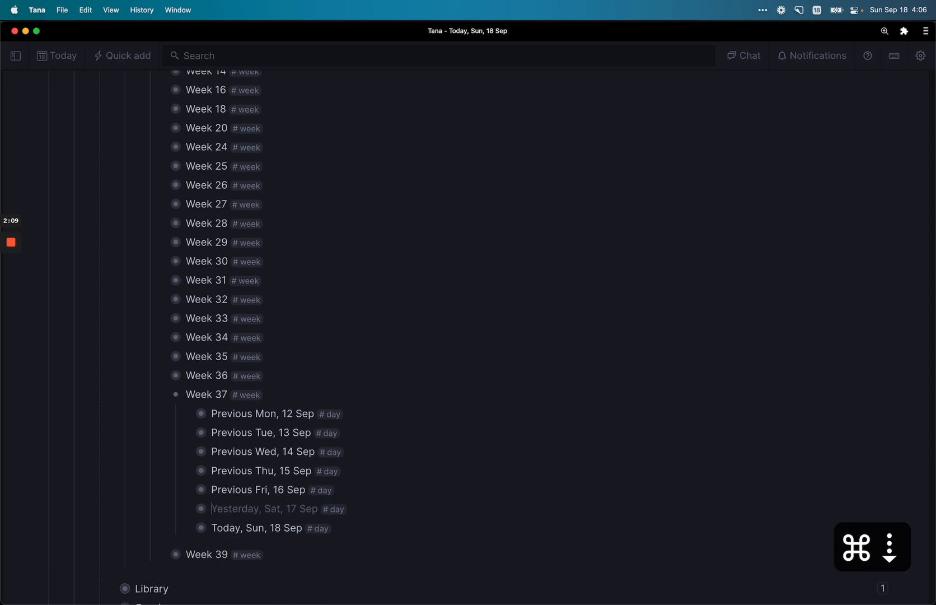
{"action": "key", "text": "super+Down"}
Step: Expand References & Inline References and the third note, then collapse today, 2022 and Calendar
{"action": "key", "text": "Down"}
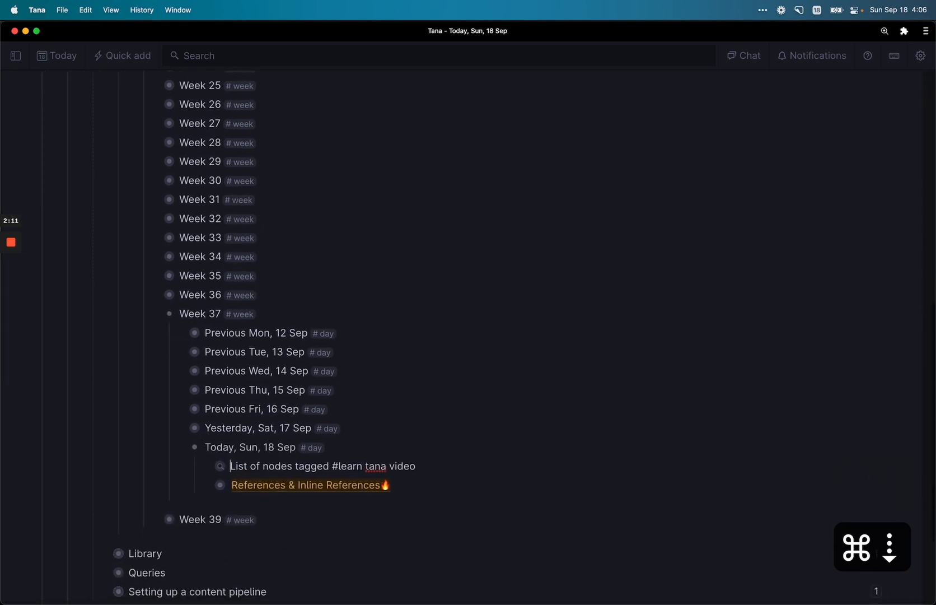
{"action": "key", "text": "Down"}
{"action": "key", "text": "super+Down"}
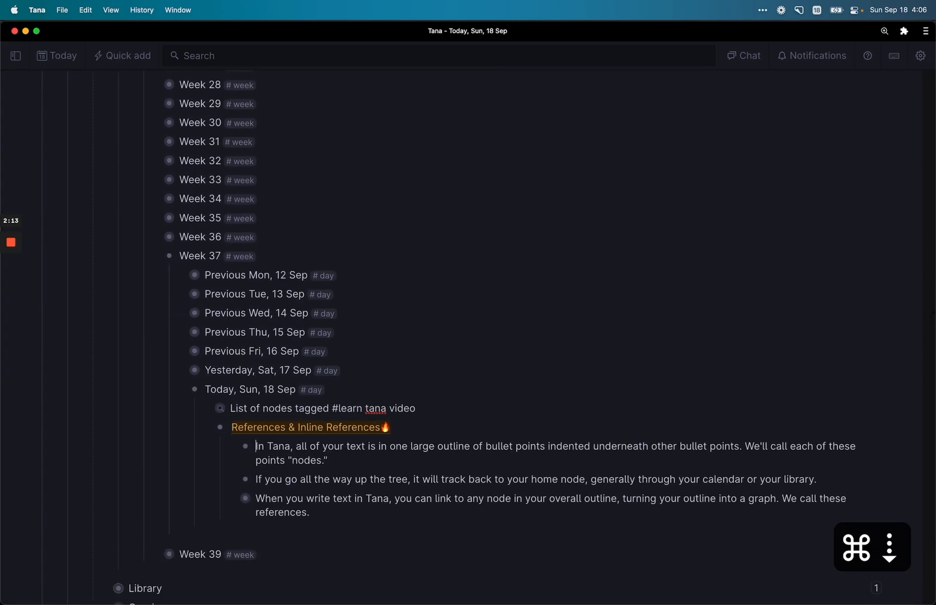
{"action": "key", "text": "Down"}
{"action": "key", "text": "Down"}
{"action": "key", "text": "Down"}
{"action": "key", "text": "super+Down"}
{"action": "key", "text": "super+Up"}
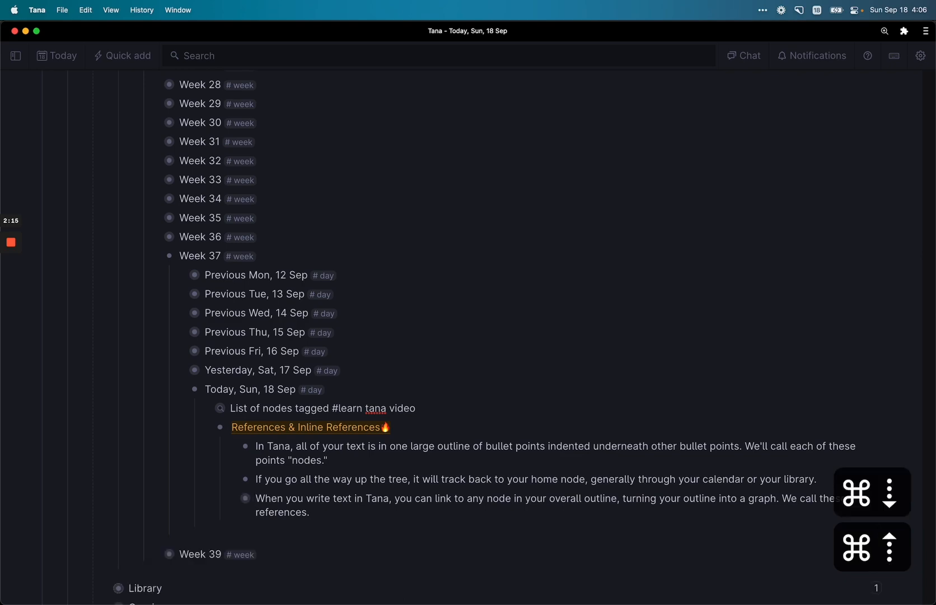
{"action": "key", "text": "super+Up"}
{"action": "key", "text": "super+Up"}
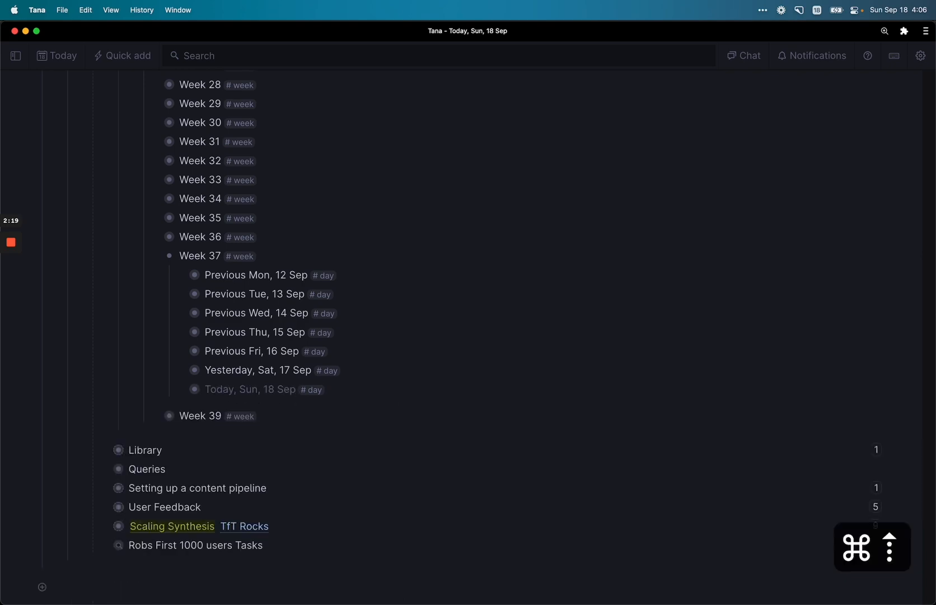
{"action": "key", "text": "super+Up"}
{"action": "key", "text": "super+Up"}
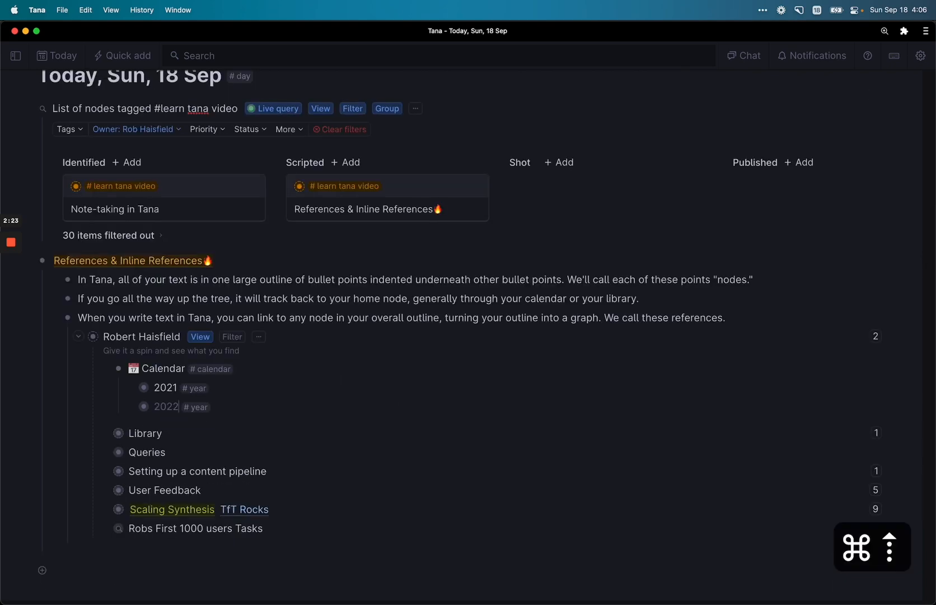
Step: Add a 'Tasks:' node to today's page and expand the Robs First 1000 users Tasks query
{"action": "left_click", "coordinate": [223, 530]}
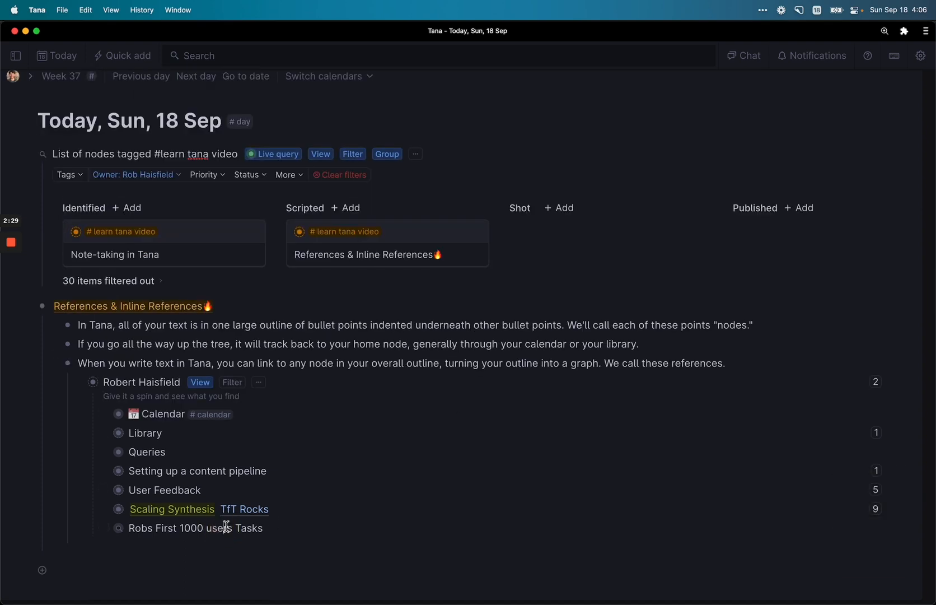
{"action": "left_click", "coordinate": [125, 567]}
{"action": "type", "text": "Tasks:"}
{"action": "left_click", "coordinate": [196, 527]}
{"action": "key", "text": "super+Down"}
{"action": "scroll", "coordinate": [208, 317], "scroll_direction": "down", "scroll_amount": 8}
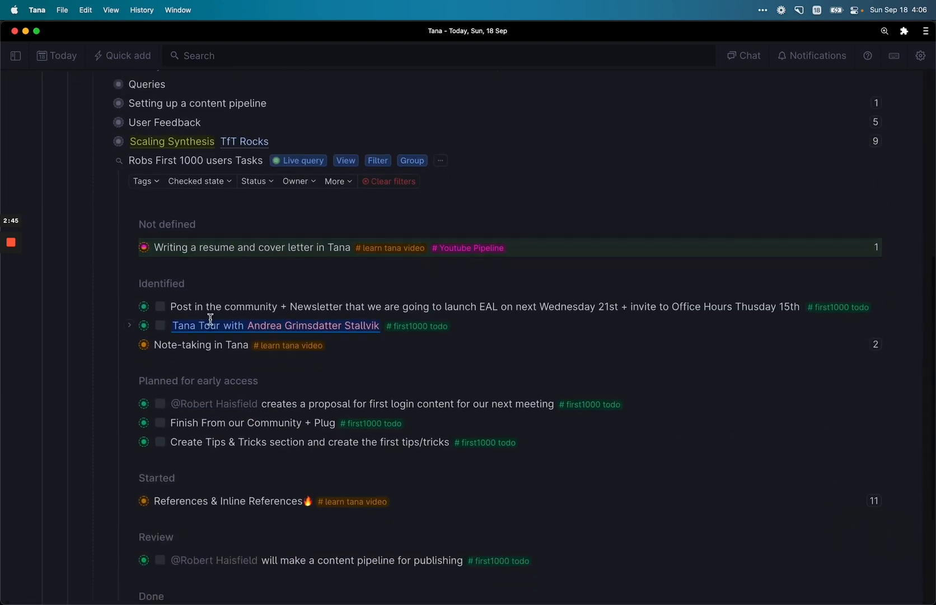
{"action": "left_click", "coordinate": [216, 304]}
Step: Paste a reference to the Write bio for website task under Tasks:
{"action": "left_click", "coordinate": [209, 528]}
{"action": "key", "text": "super+c"}
{"action": "scroll", "coordinate": [195, 503], "scroll_direction": "down", "scroll_amount": 2}
{"action": "left_click", "coordinate": [182, 543]}
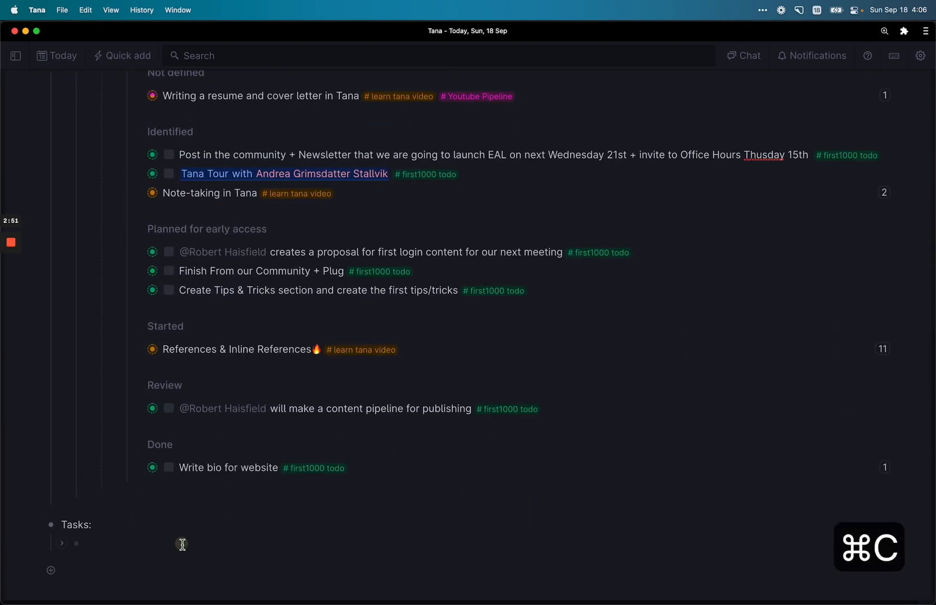
{"action": "key", "text": "super+v"}
{"action": "scroll", "coordinate": [316, 431], "scroll_direction": "up", "scroll_amount": 3}
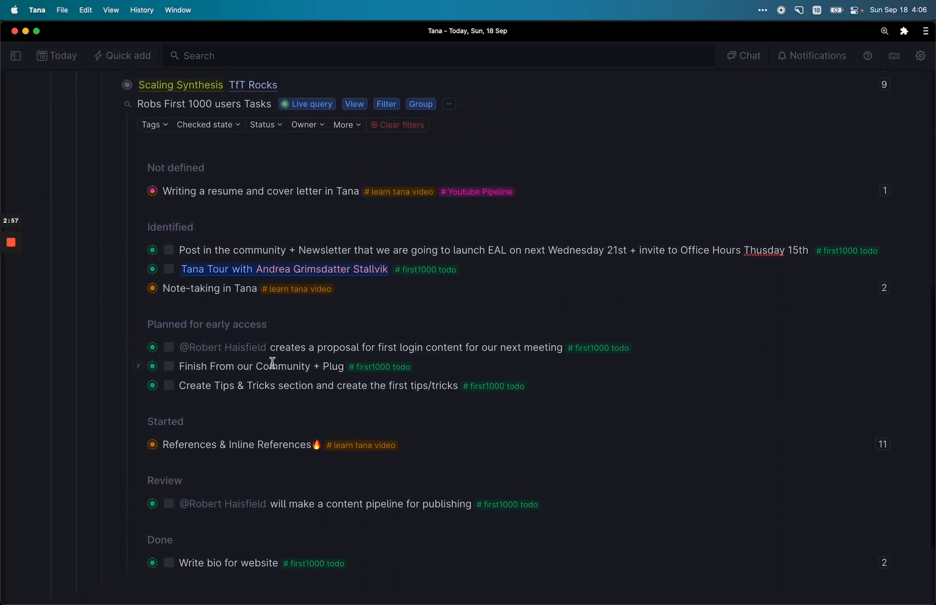
Step: Paste a reference to the Create Tips & Tricks task under Tasks:
{"action": "left_click", "coordinate": [263, 389]}
{"action": "key", "text": "super+c"}
{"action": "scroll", "coordinate": [283, 406], "scroll_direction": "down", "scroll_amount": 3}
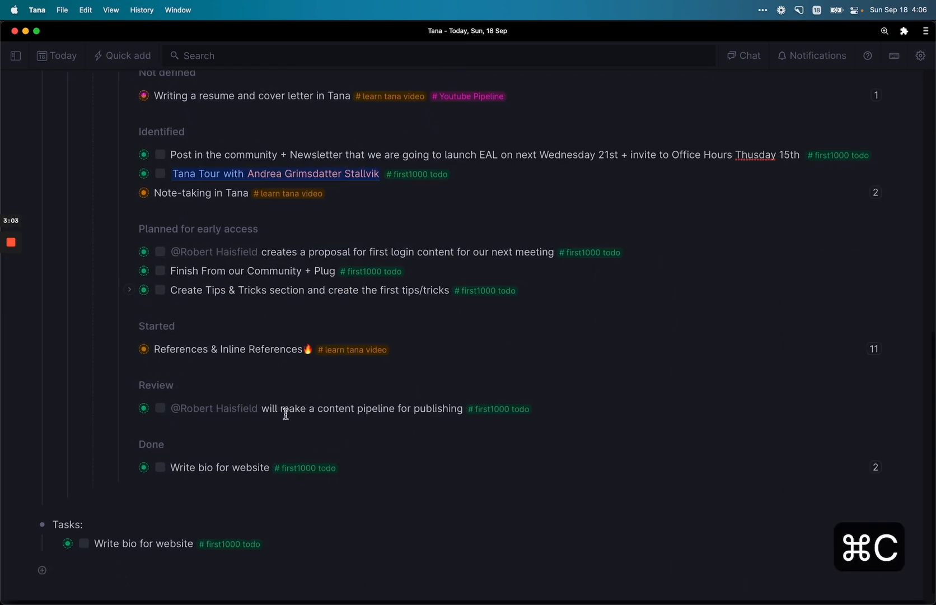
{"action": "left_click", "coordinate": [134, 564]}
{"action": "key", "text": "super+v"}
{"action": "scroll", "coordinate": [167, 472], "scroll_direction": "up", "scroll_amount": 15}
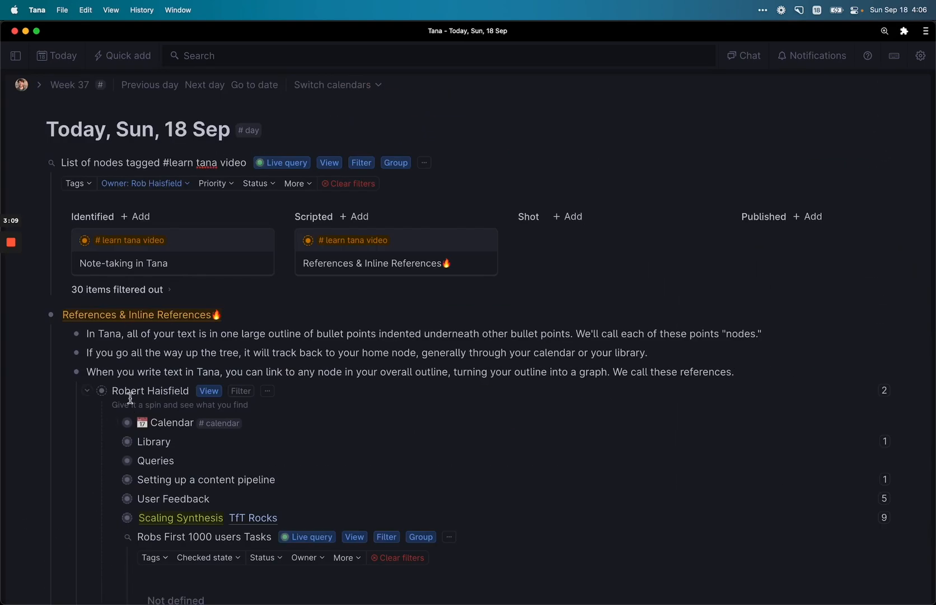
{"action": "scroll", "coordinate": [125, 361], "scroll_direction": "down", "scroll_amount": 2}
Step: Collapse the home node's children and mark Write bio for website as done
{"action": "left_click", "coordinate": [80, 297]}
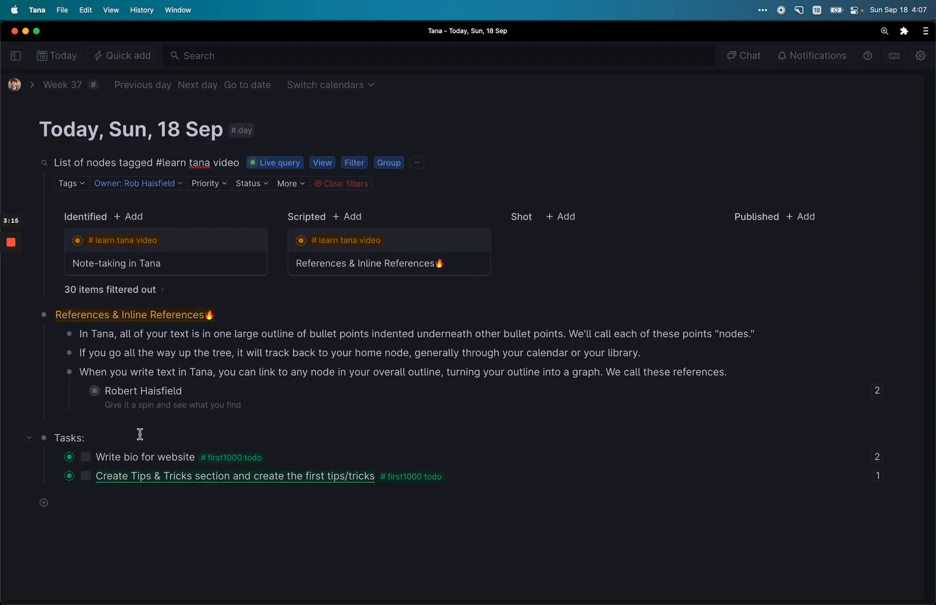
{"action": "left_click", "coordinate": [195, 389]}
{"action": "key", "text": "super+Right"}
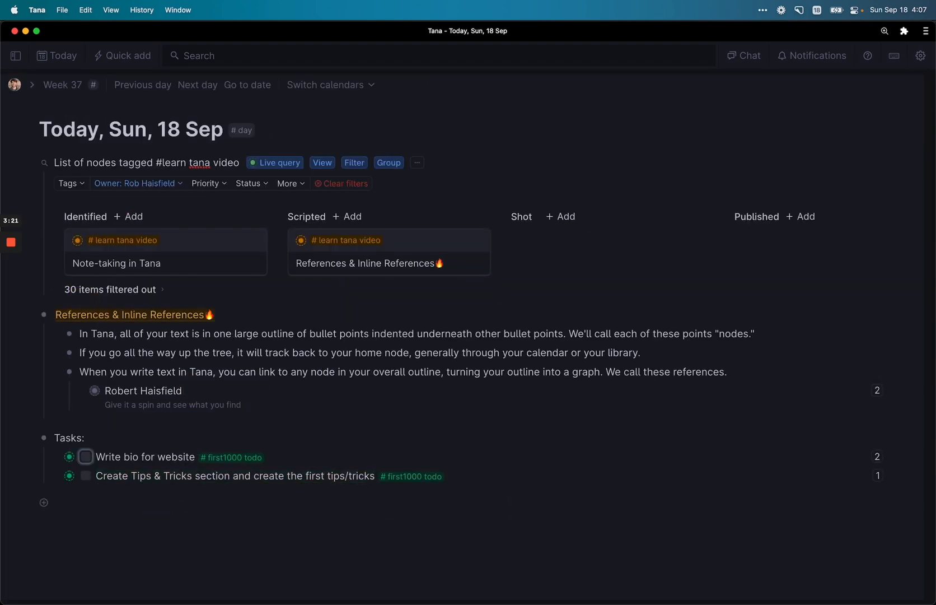
{"action": "key", "text": "super+Return"}
{"action": "key", "text": "Down"}
Step: Expand the Create Tips task and note that the copy shortcut copies a node reference
{"action": "key", "text": "super+Down"}
{"action": "left_click", "coordinate": [200, 529]}
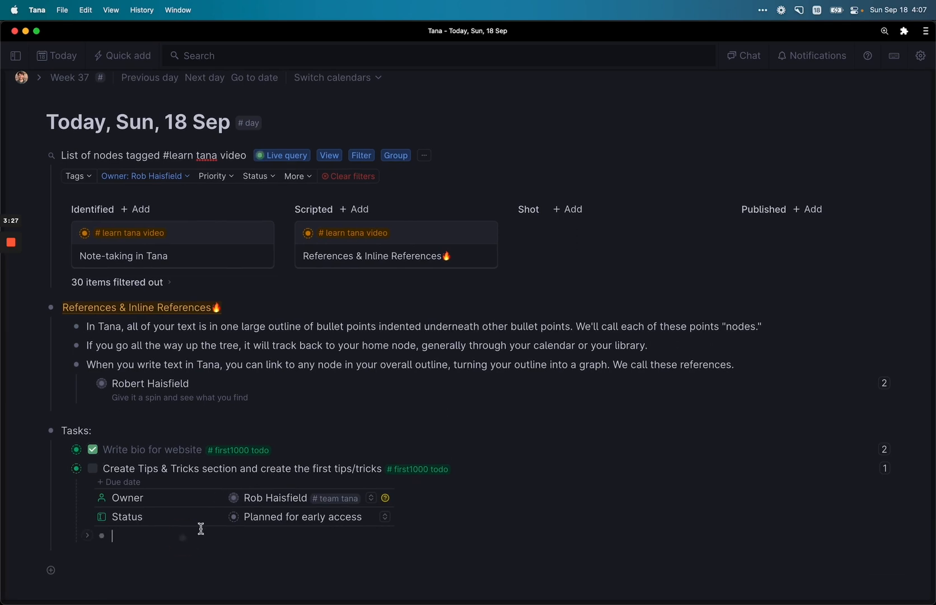
{"action": "type", "text": "You can do the copy shortcut with your cu"}
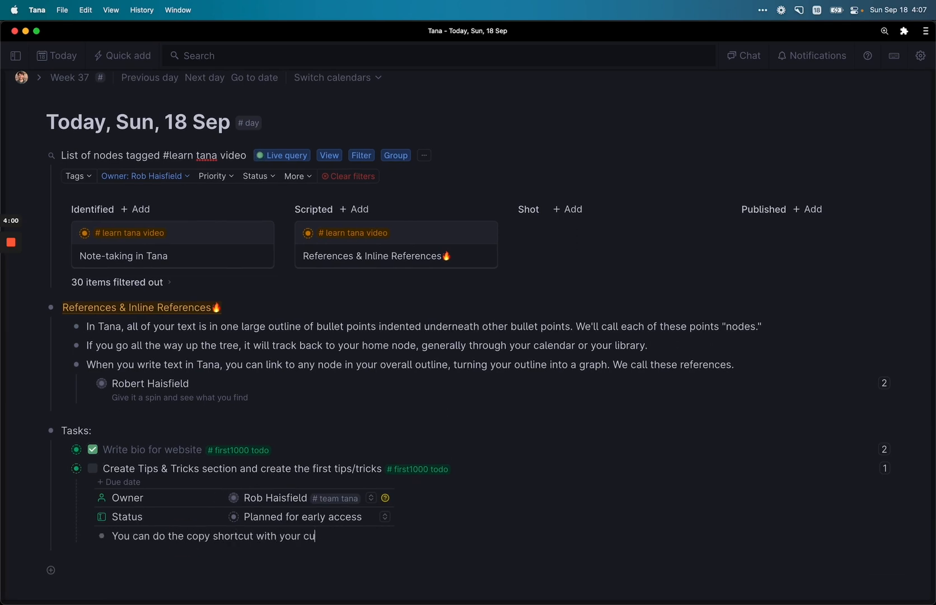
{"action": "type", "text": "rsor in a node to copy a reference"}
Step: Nest the copy tip under a new Examples bullet and add a Command+k configure-field tip
{"action": "key", "text": "Return"}
{"action": "key", "text": "super+shift+Up"}
{"action": "type", "text": "Exa"}
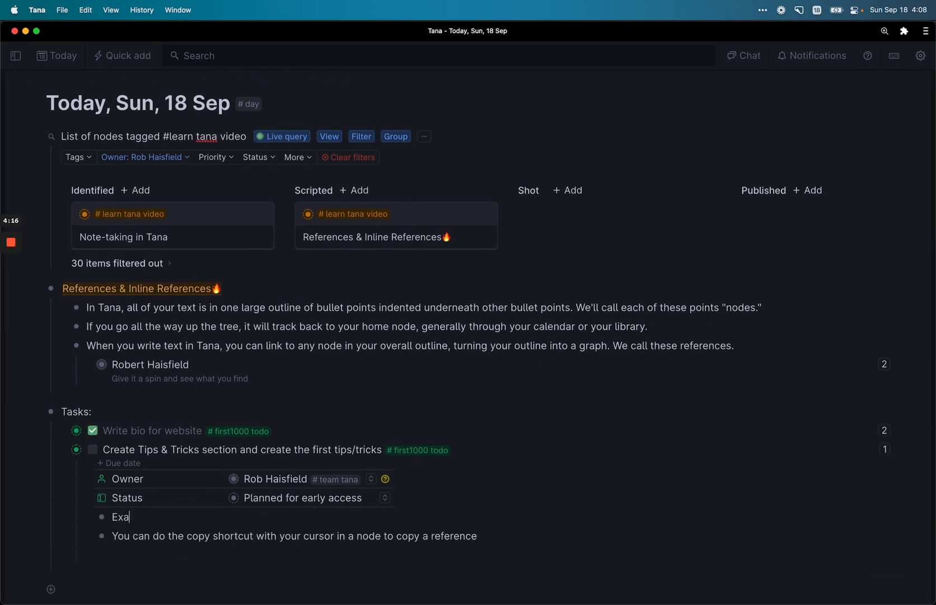
{"action": "type", "text": "mples"}
{"action": "key", "text": "Down"}
{"action": "key", "text": "Tab"}
{"action": "key", "text": "super+Right"}
{"action": "key", "text": "Return"}
{"action": "type", "text": "Command+k > configure field while your cursor is in a field of"}
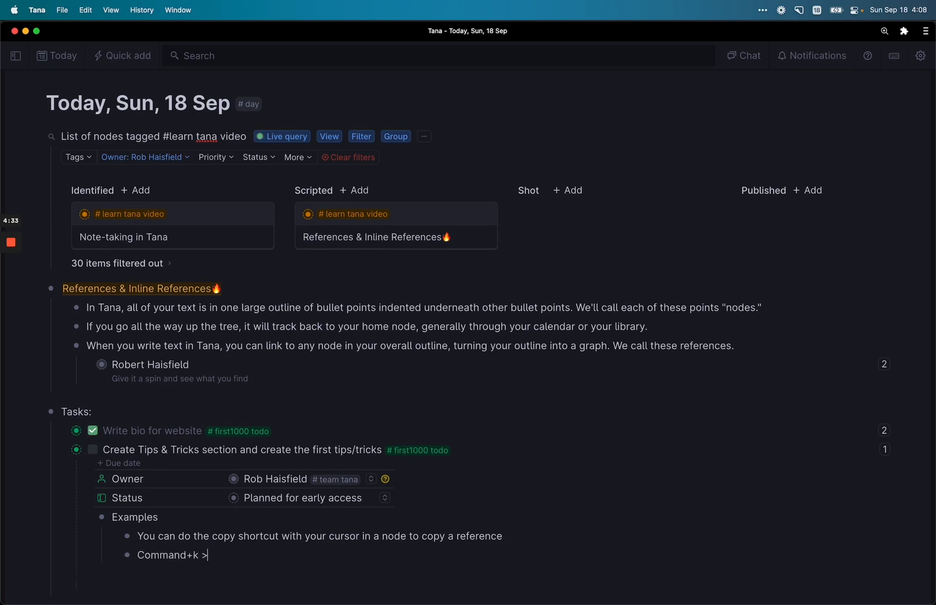
{"action": "key", "text": "BackSpace"}
{"action": "key", "text": "BackSpace"}
{"action": "type", "text": "if you'd like to change the data type - you can set it to autocomplete to instances of a"}
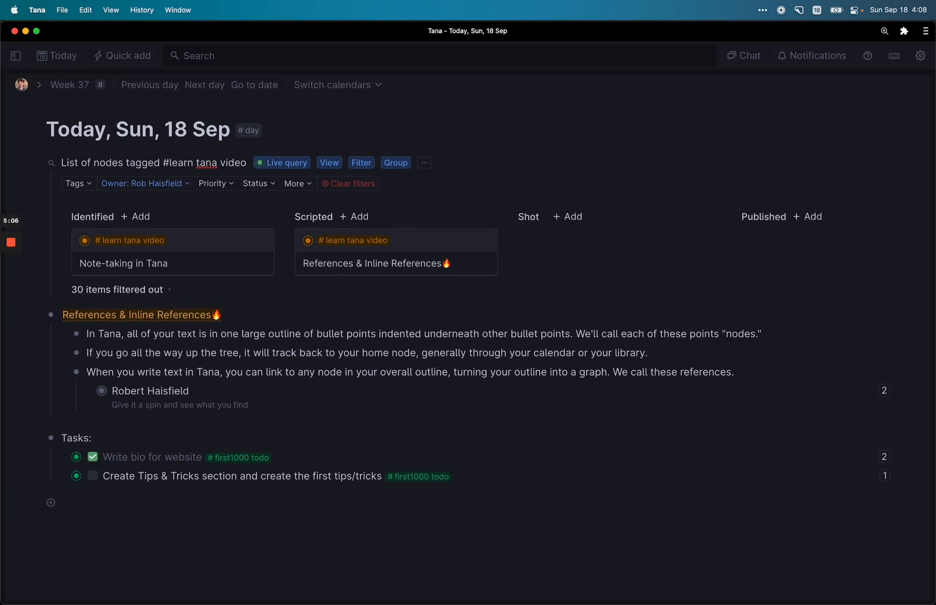
Step: Create a Journal node below the home node and move it to today's page
{"action": "key", "text": "super+Right"}
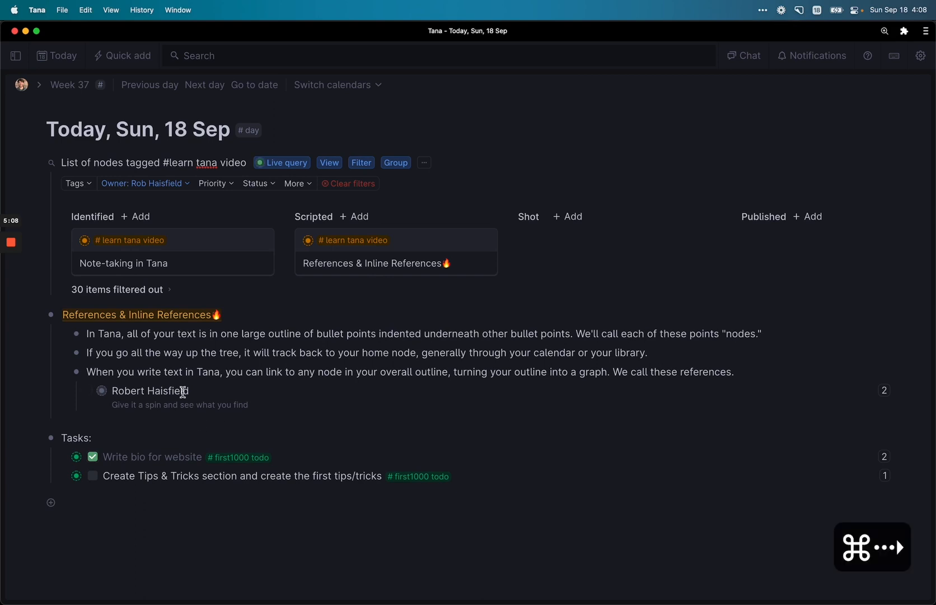
{"action": "key", "text": "Return"}
{"action": "type", "text": "Journal"}
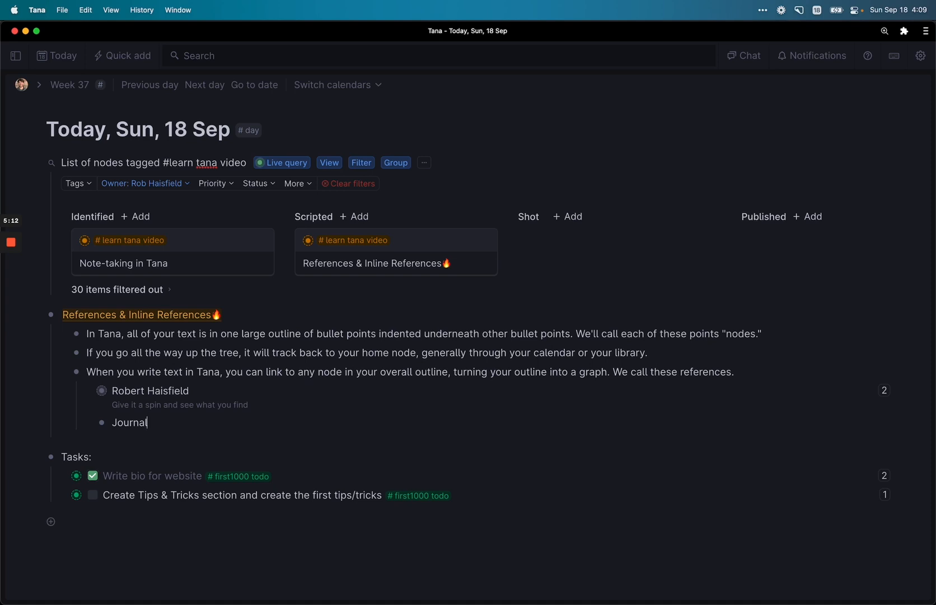
{"action": "key", "text": "super+k"}
{"action": "type", "text": "move to"}
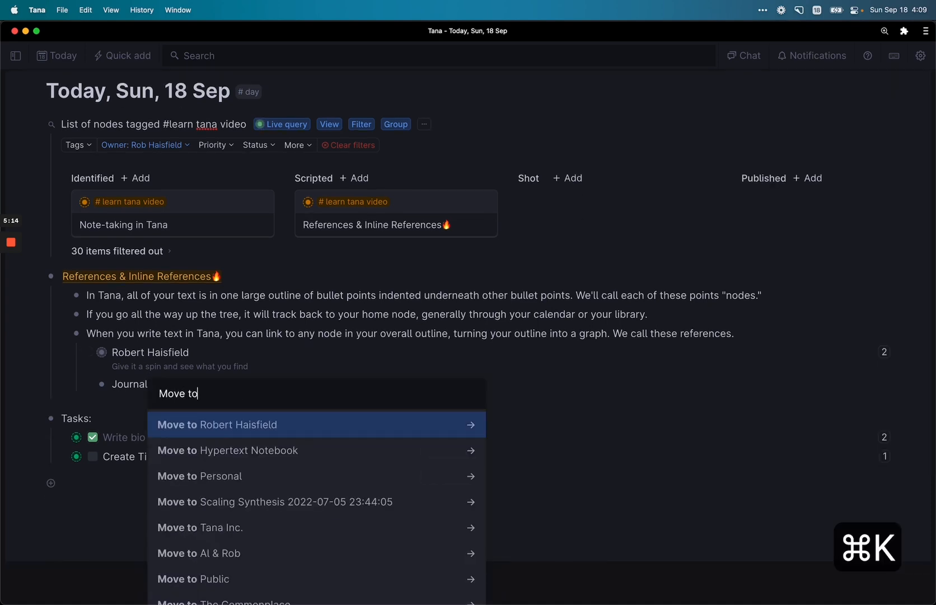
{"action": "key", "text": "Return"}
{"action": "key", "text": "Down"}
{"action": "key", "text": "Return"}
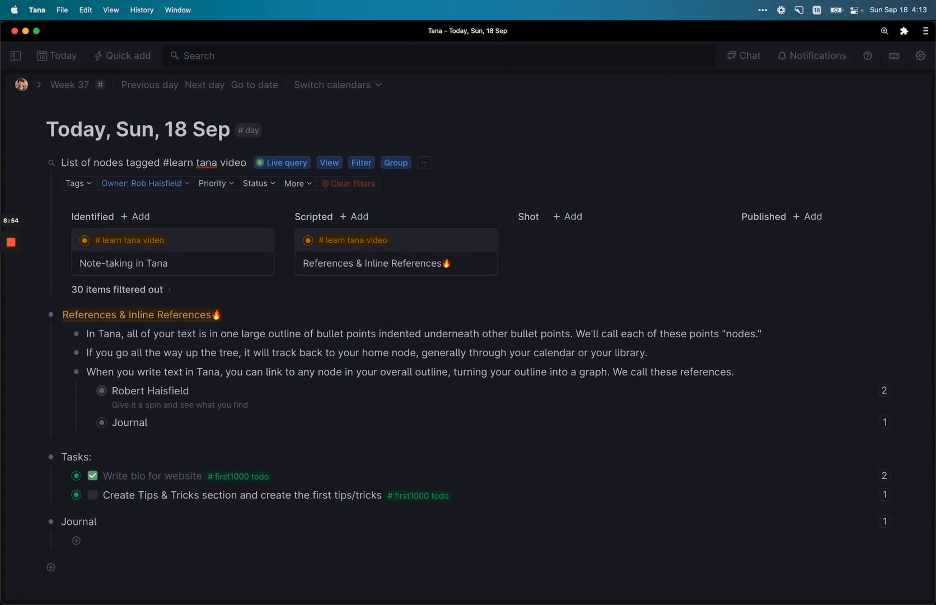
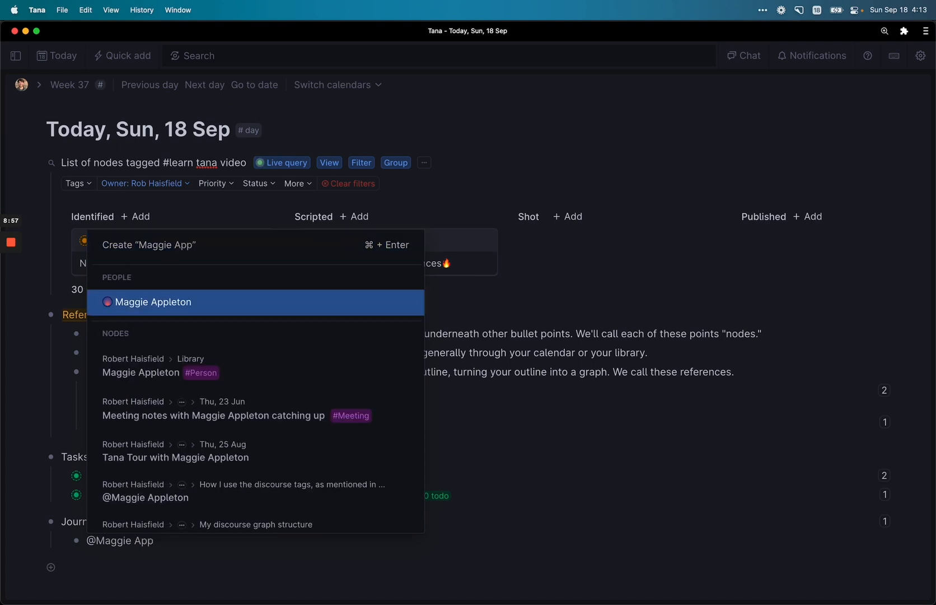
Step: Write 'told me a bit about Elicit' under Journal, with the person and Elicit as inline references
{"action": "key", "text": "Down"}
{"action": "key", "text": "Return"}
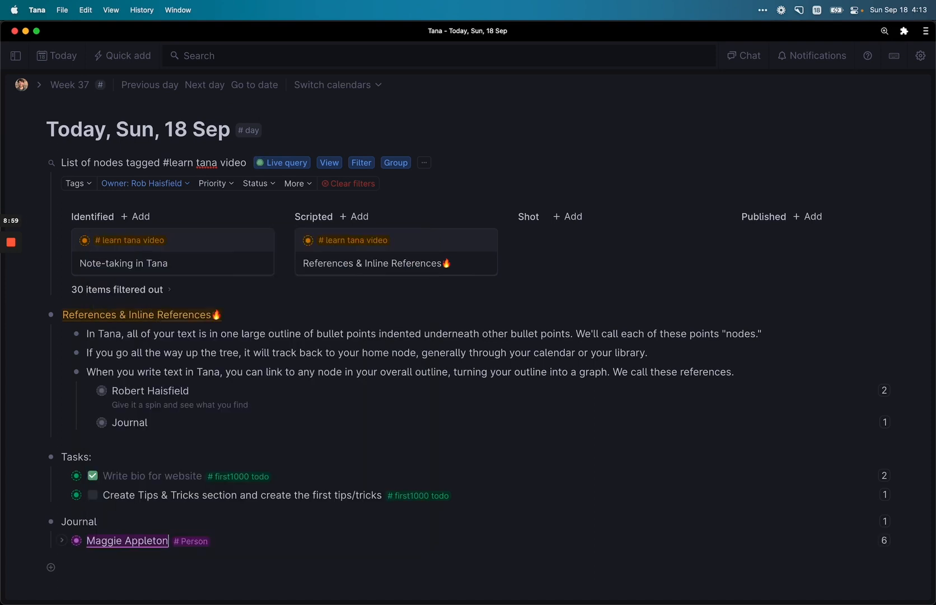
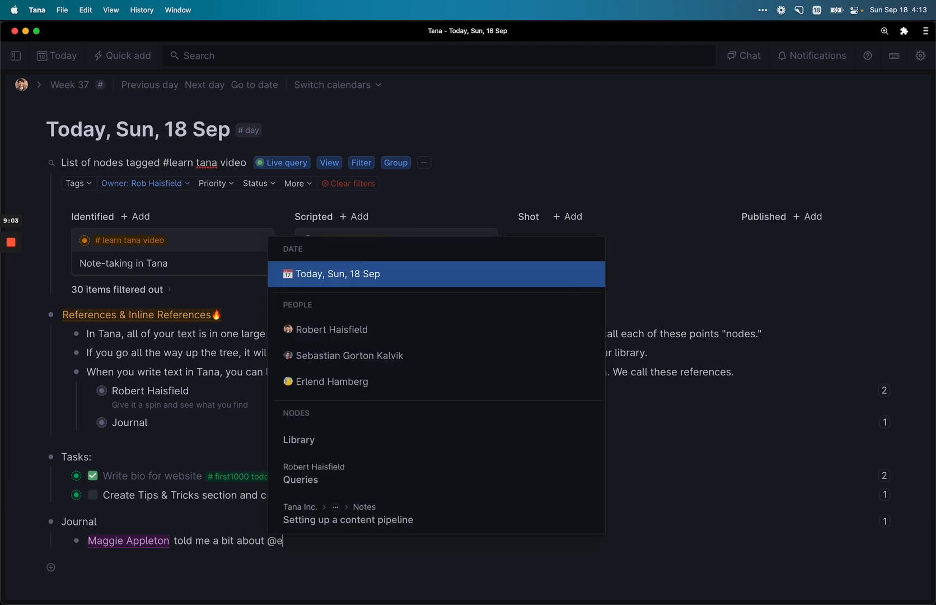
{"action": "key", "text": "Down"}
{"action": "key", "text": "Down"}
{"action": "key", "text": "Down"}
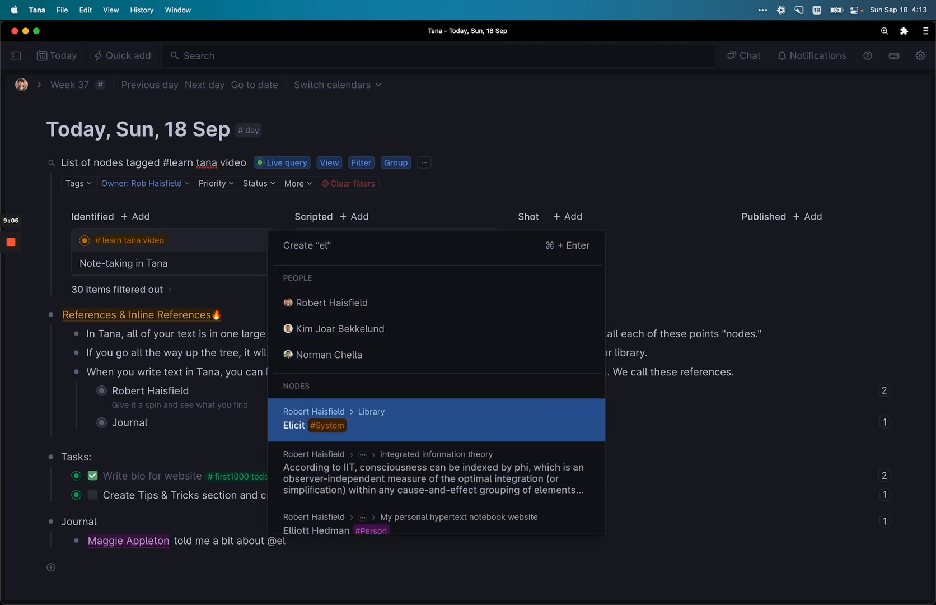
{"action": "key", "text": "Return"}
{"action": "left_click", "coordinate": [140, 423]}
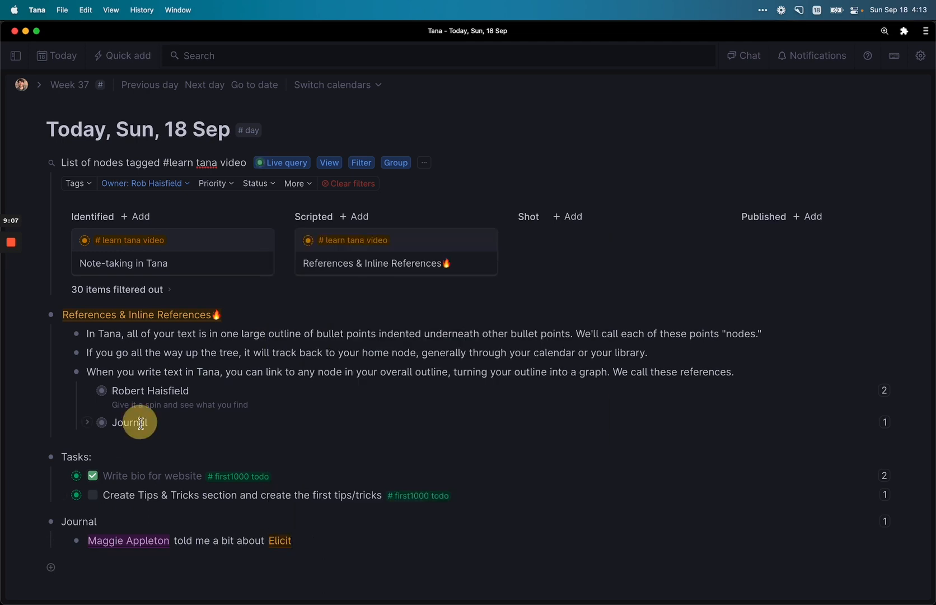
Step: Expand the Journal reference, the person's inline details, and her employer Ought
{"action": "key", "text": "super+Down"}
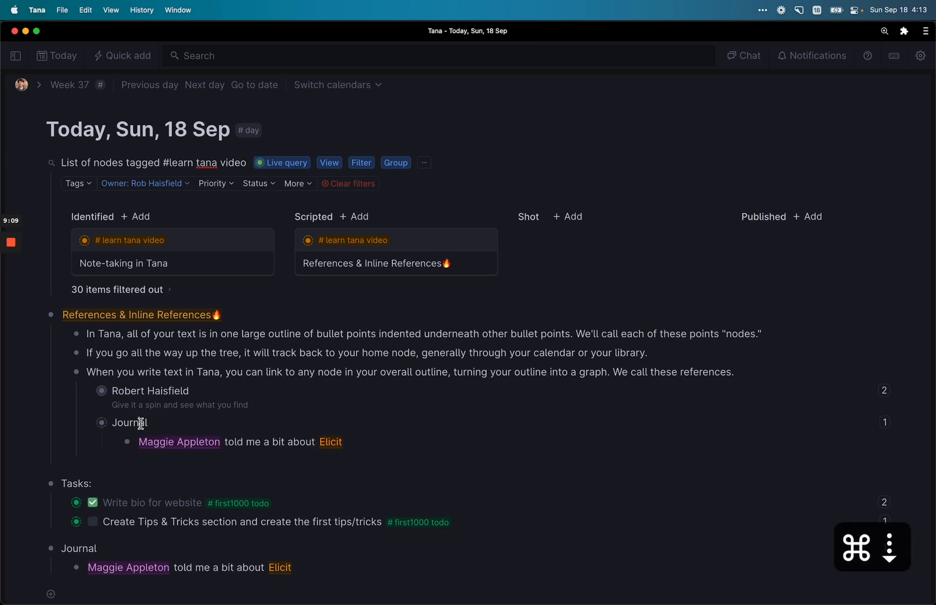
{"action": "left_click", "coordinate": [207, 445]}
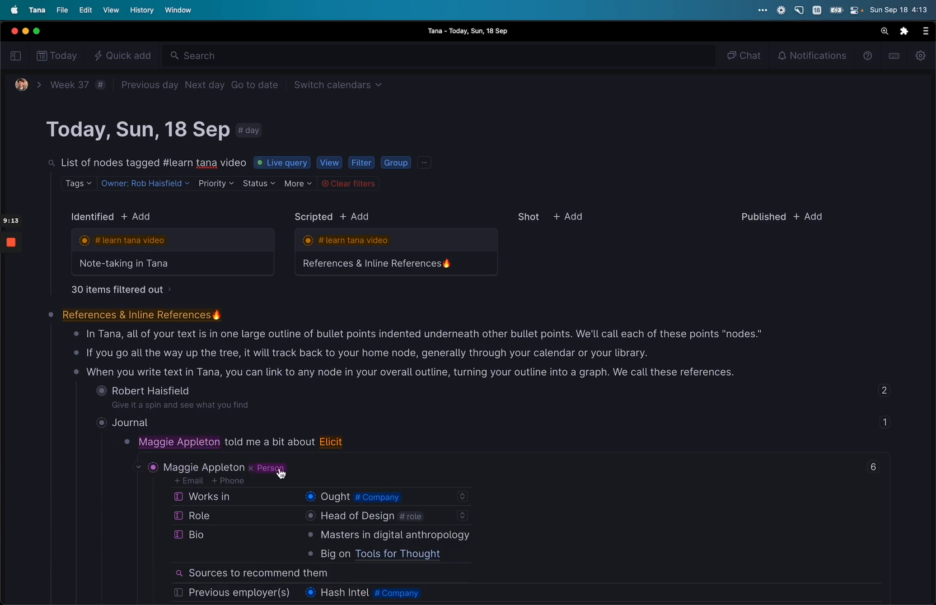
{"action": "scroll", "coordinate": [291, 459], "scroll_direction": "down", "scroll_amount": 2}
{"action": "left_click", "coordinate": [343, 443]}
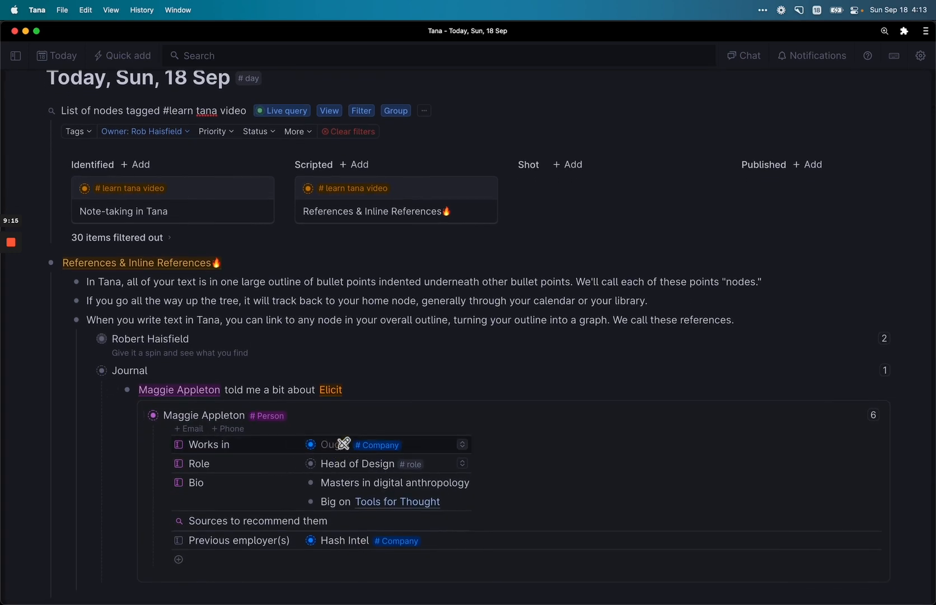
{"action": "key", "text": "super+Down"}
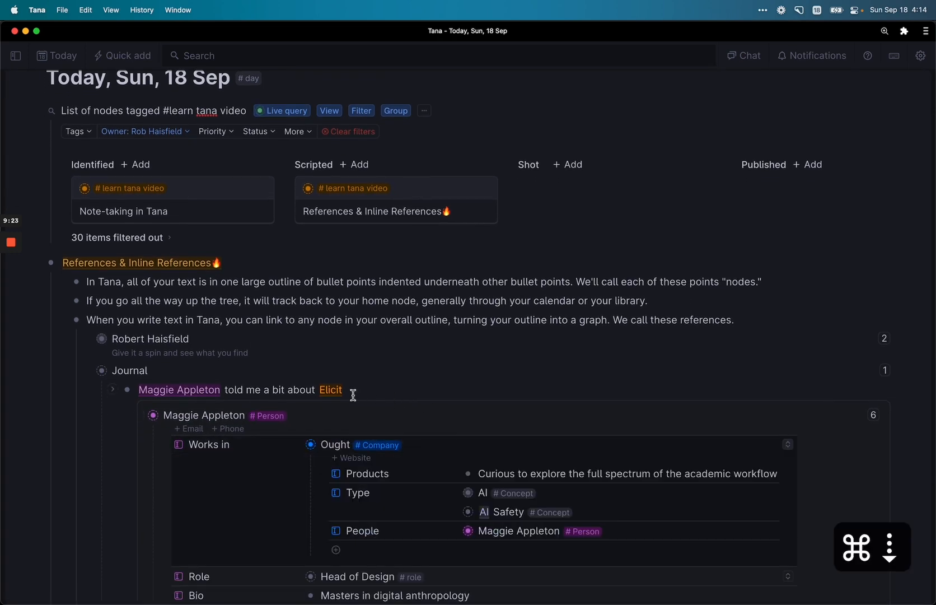
Step: Copy the Elicit reference and paste it as a new entry in Ought's Products field
{"action": "left_click", "coordinate": [347, 390]}
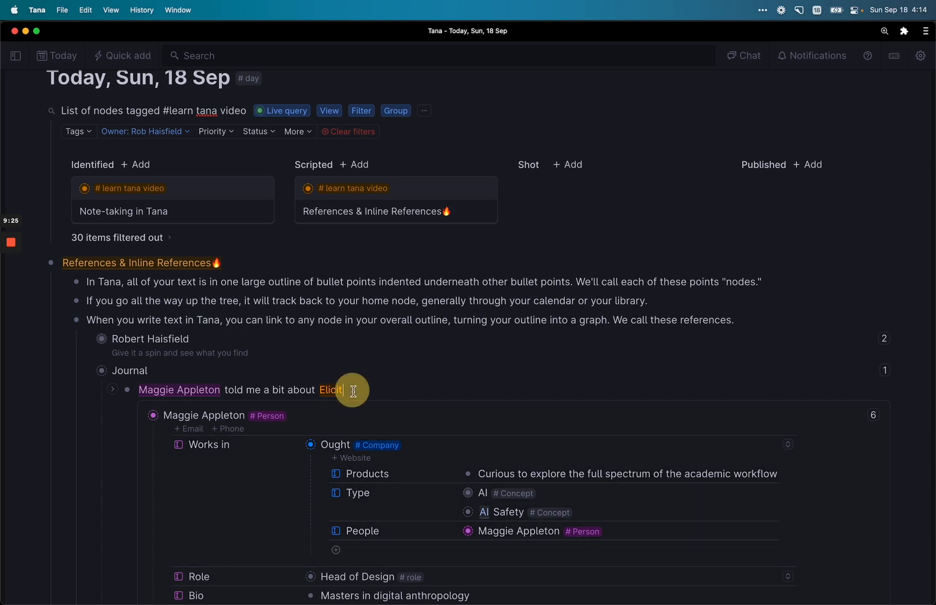
{"action": "key", "text": "super+c"}
{"action": "left_click", "coordinate": [537, 480]}
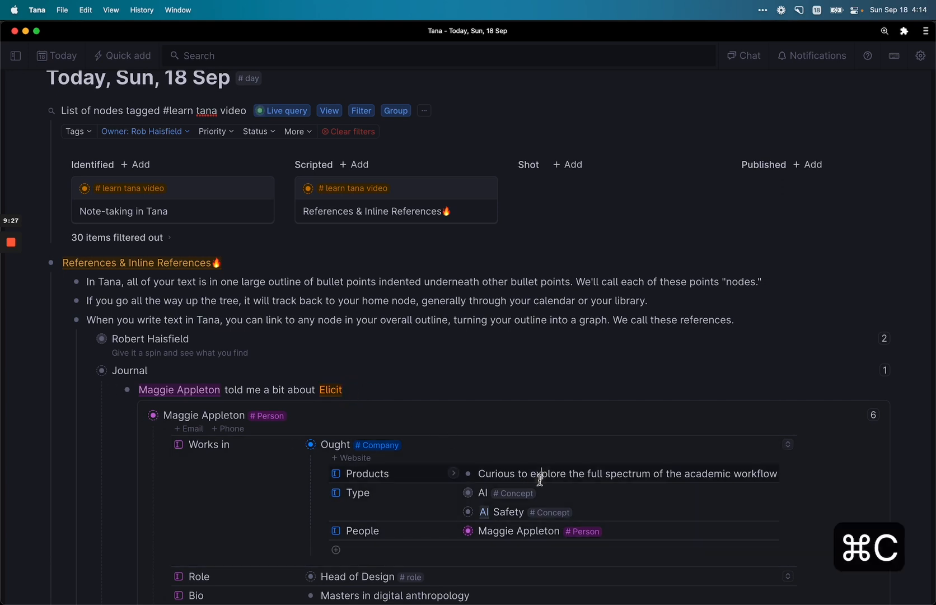
{"action": "key", "text": "Return"}
{"action": "key", "text": "super+v"}
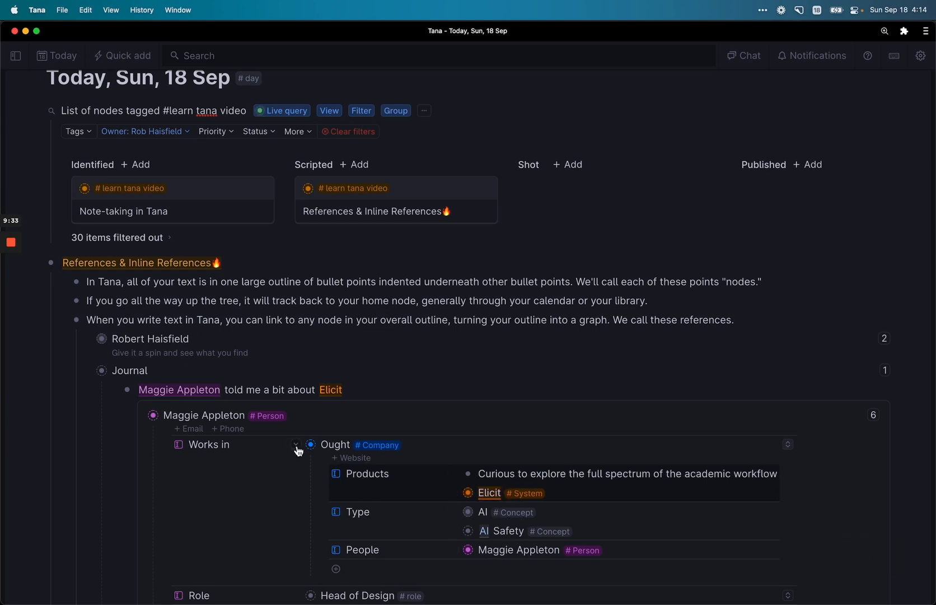
Step: Collapse Ought and turn 'digital anthropology' in the Bio into a new linked node
{"action": "left_click", "coordinate": [296, 446]}
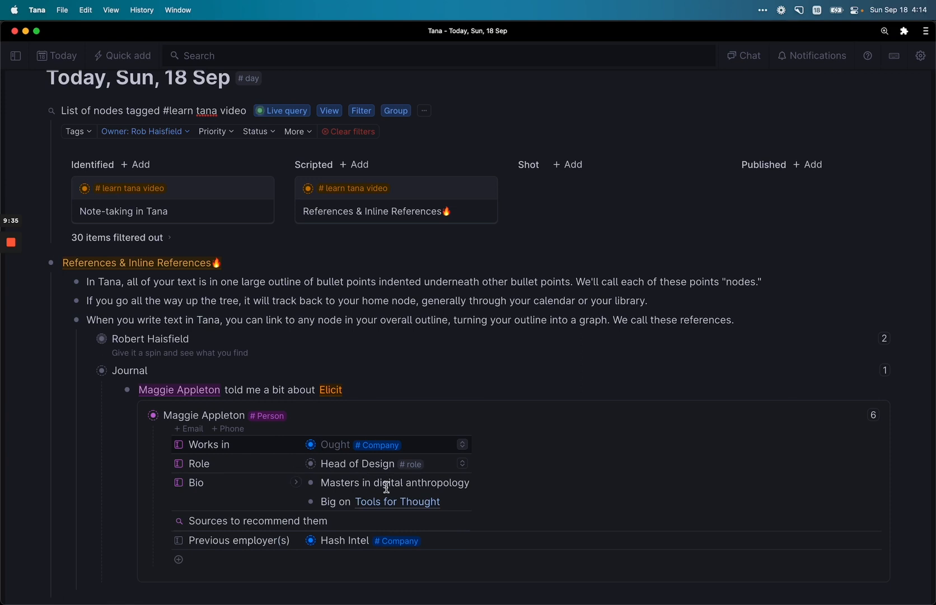
{"action": "left_click_drag", "start_coordinate": [374, 483], "coordinate": [470, 482]}
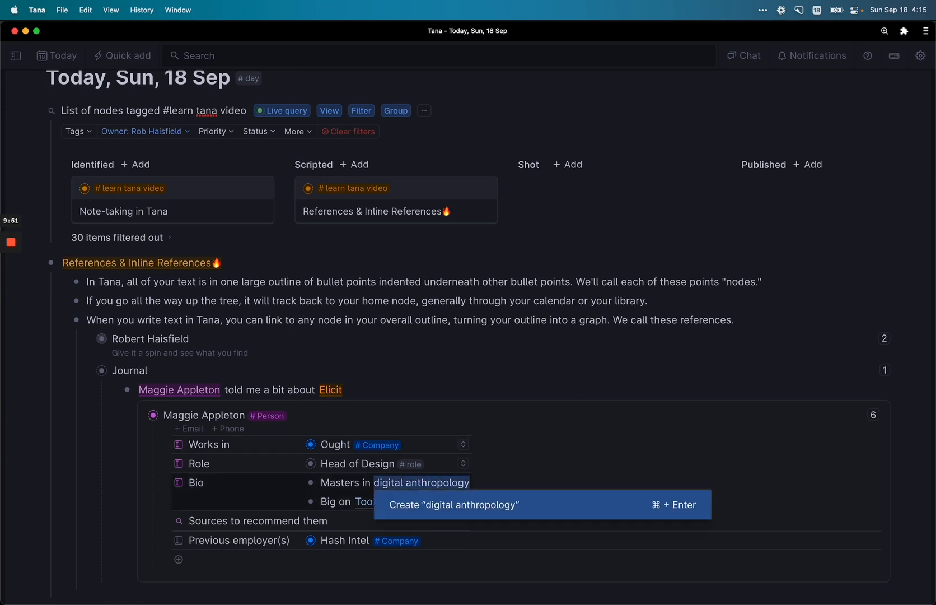
{"action": "key", "text": "super+Return"}
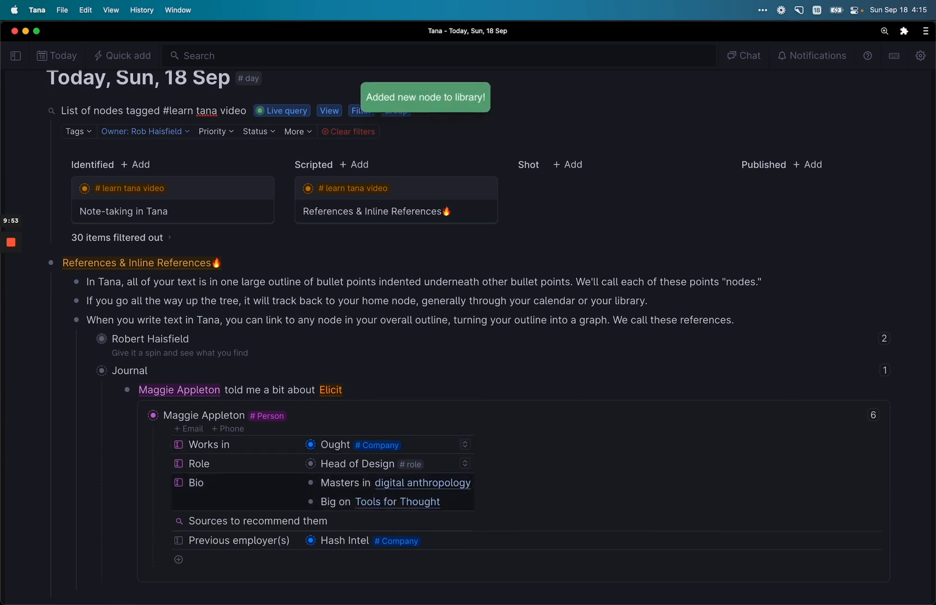
{"action": "key", "text": "Down"}
{"action": "key", "text": "Down"}
{"action": "key", "text": "Down"}
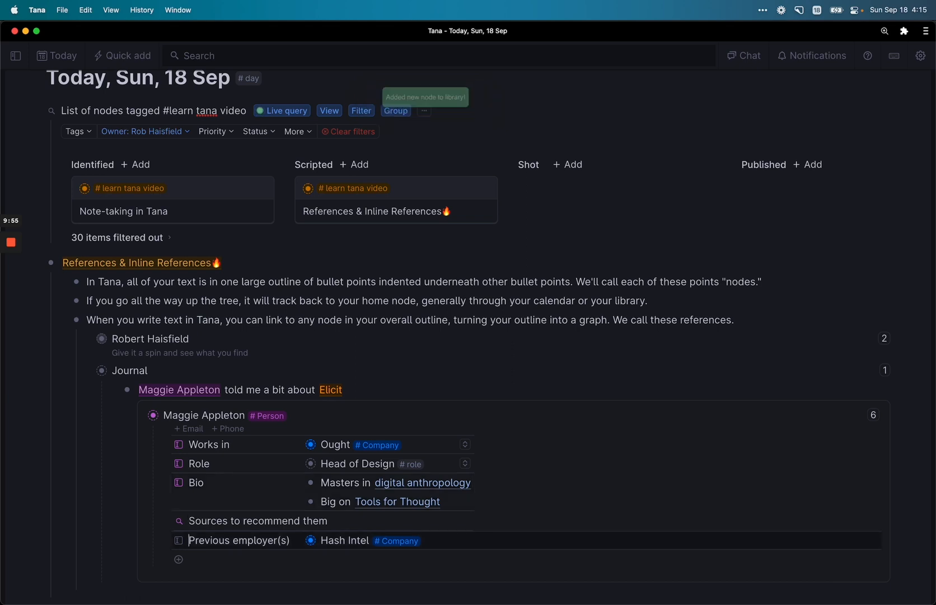
{"action": "key", "text": "alt+Right"}
{"action": "key", "text": "Right"}
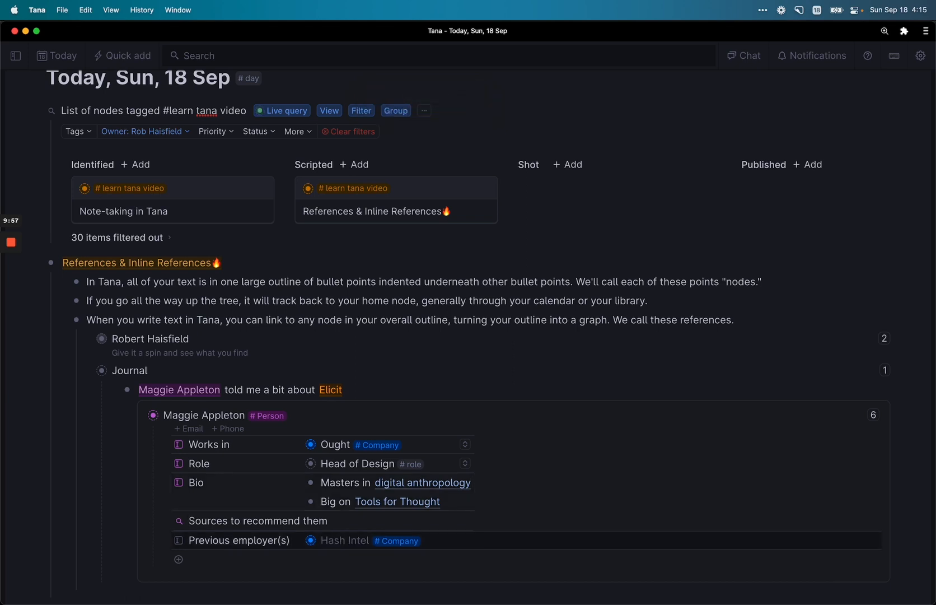
Step: Add egghead.io above Hash Intel in Previous employer(s) as a new node tagged #Company
{"action": "key", "text": "Return"}
{"action": "type", "text": "@"}
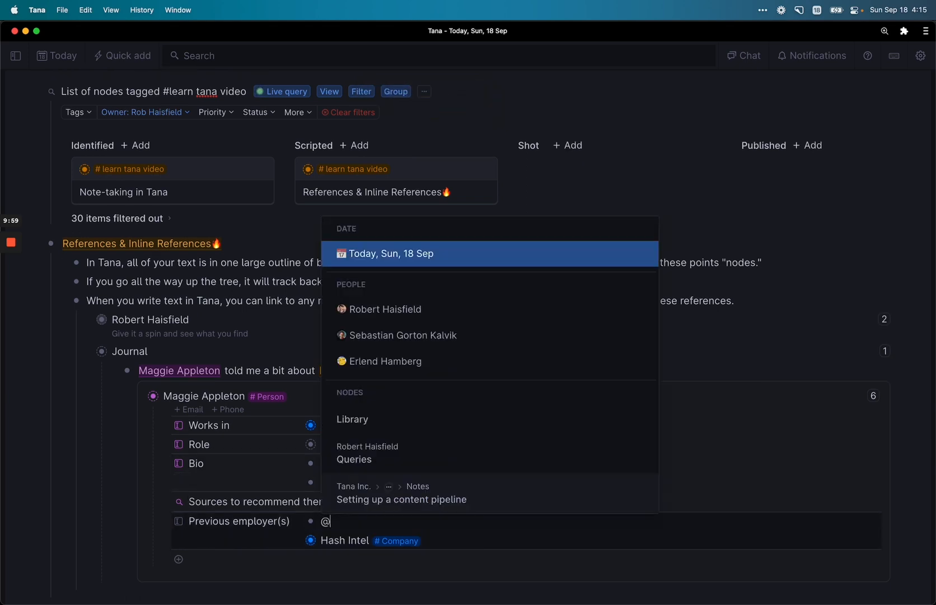
{"action": "type", "text": "egghea"}
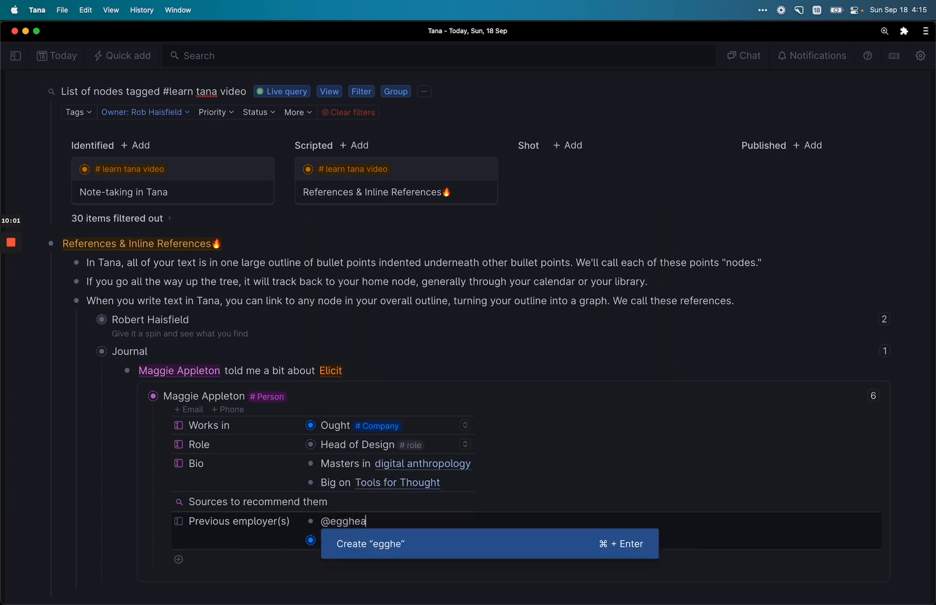
{"action": "type", "text": "d.io"}
{"action": "key", "text": "super+Return"}
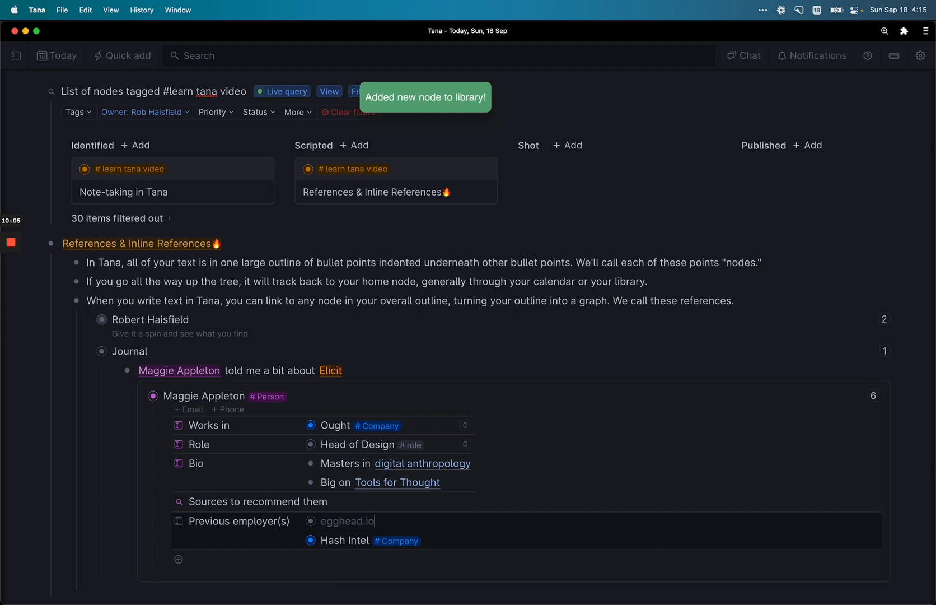
{"action": "type", "text": "#co"}
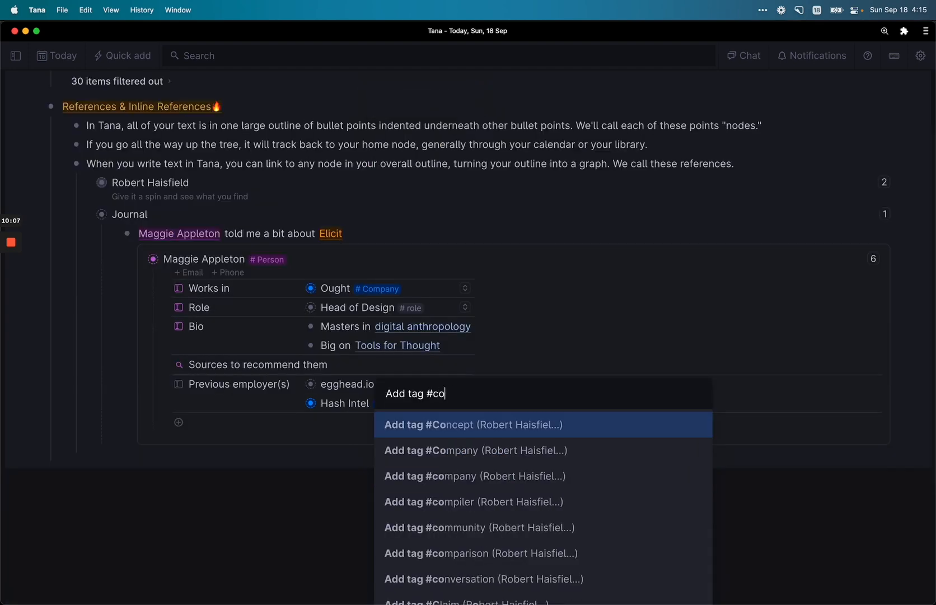
{"action": "type", "text": "mp"}
{"action": "key", "text": "Return"}
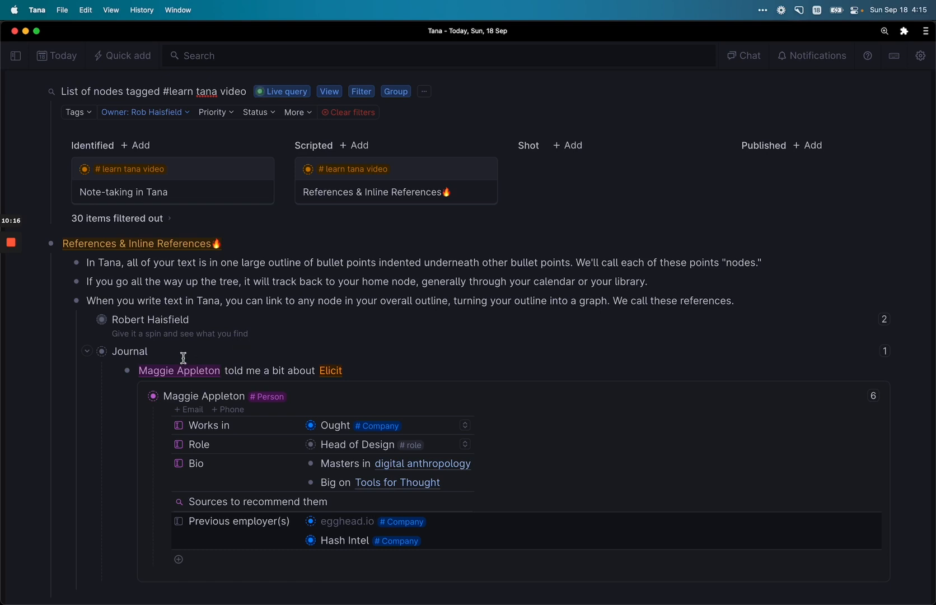
Step: Collapse the person's inline card and expand the Elicit reference in the Journal line
{"action": "left_click", "coordinate": [194, 371]}
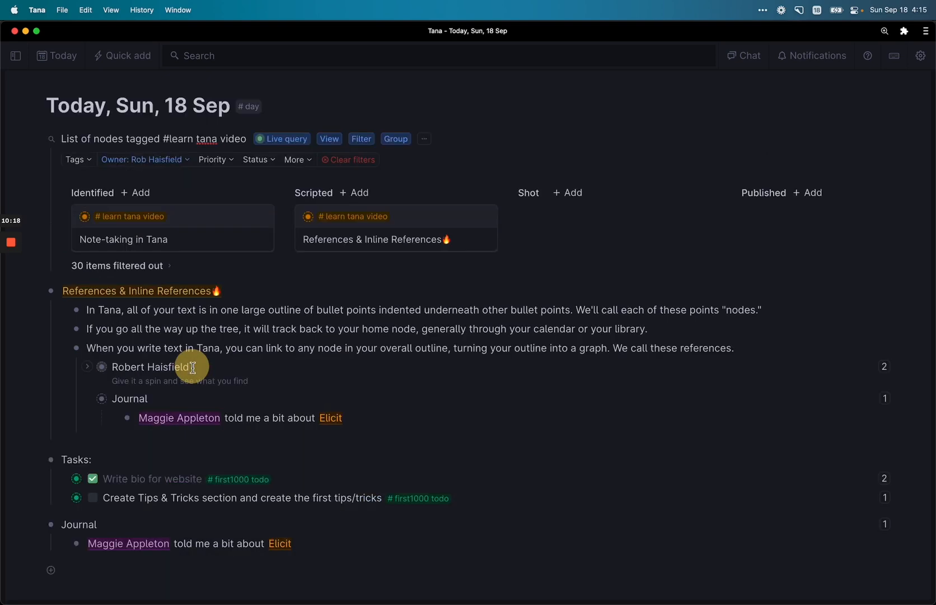
{"action": "left_click", "coordinate": [284, 424]}
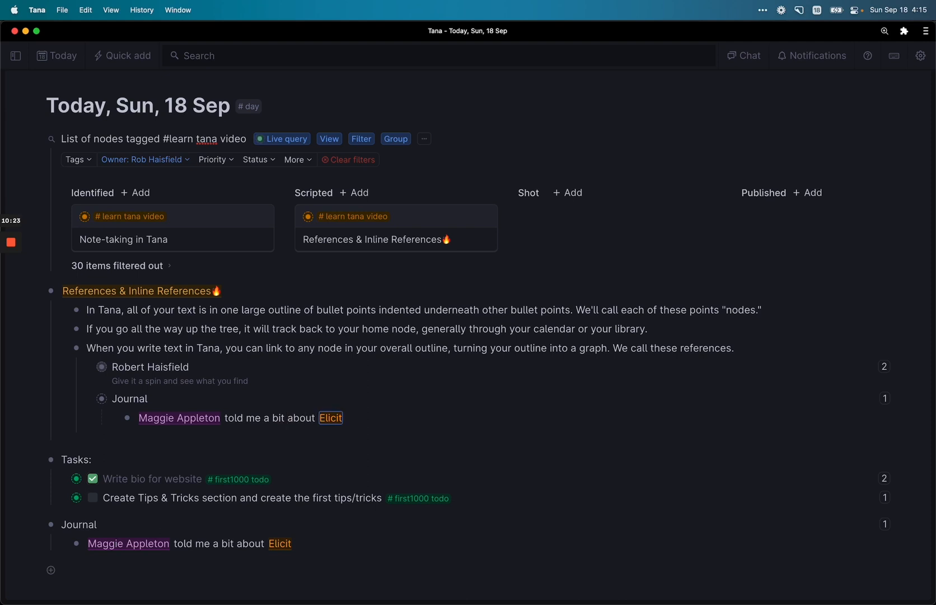
{"action": "key", "text": "super+Down"}
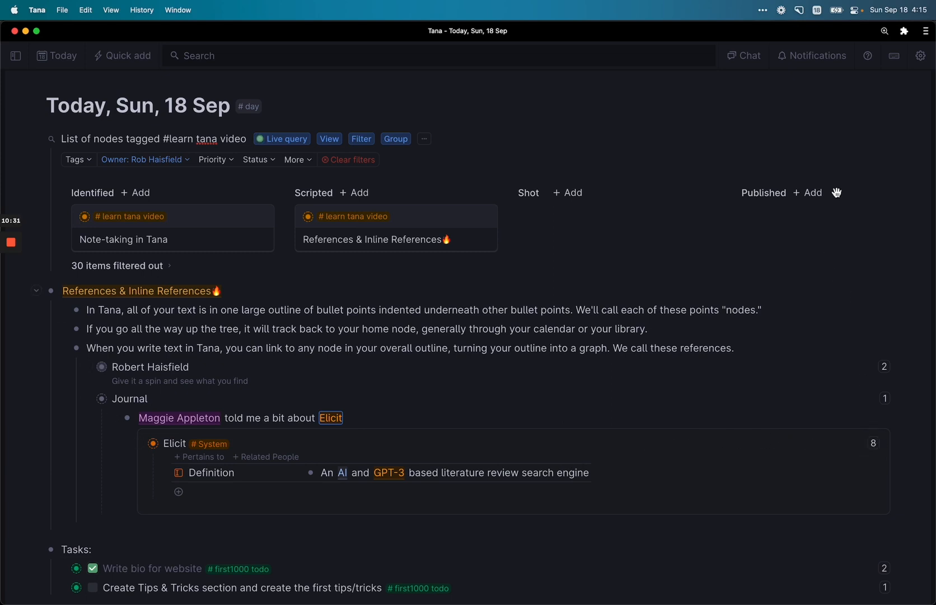
{"action": "left_click", "coordinate": [921, 55]}
{"action": "mouse_move", "coordinate": [815, 129]}
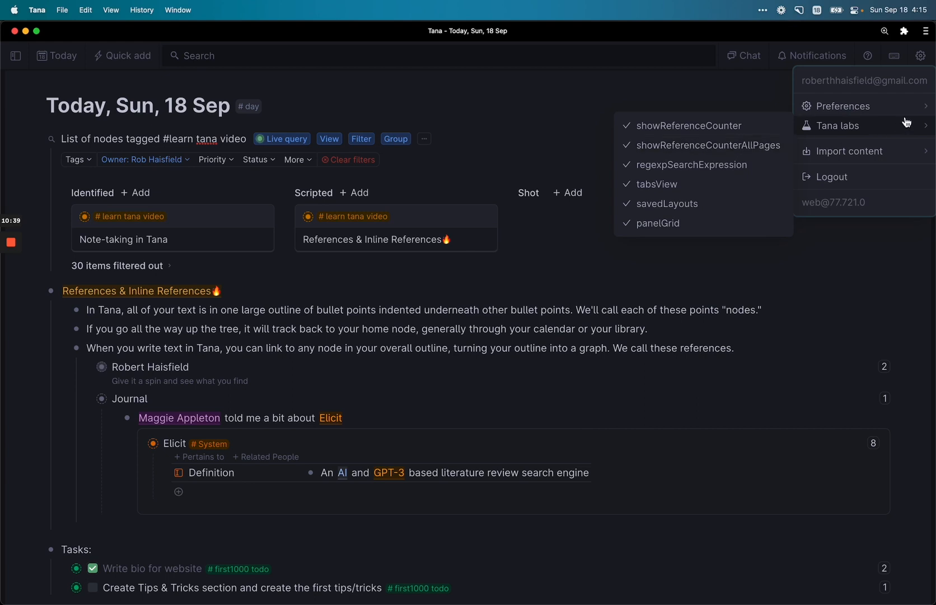
{"action": "left_click", "coordinate": [921, 55]}
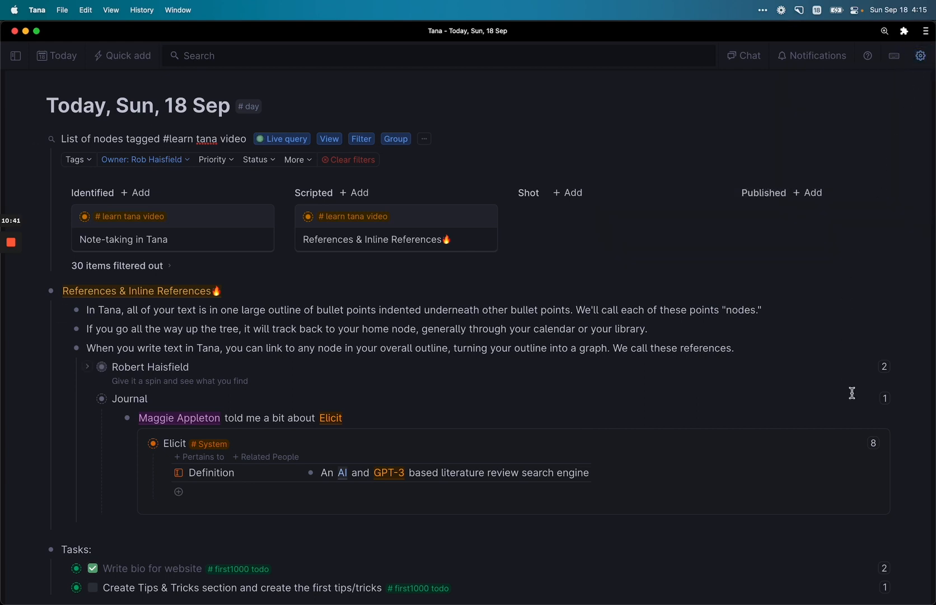
Step: Show every node that references Elicit and scroll down through the list
{"action": "left_click", "coordinate": [875, 446]}
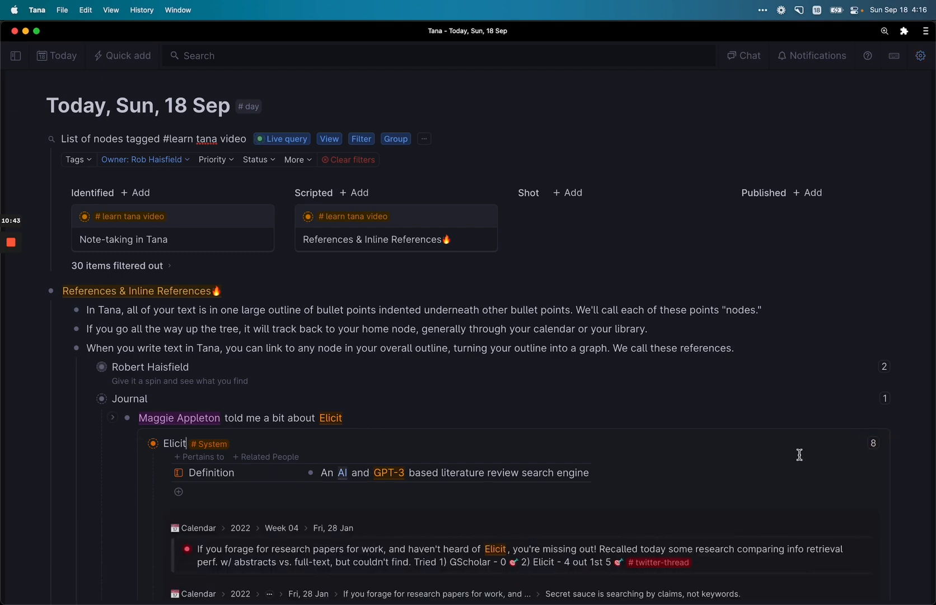
{"action": "scroll", "coordinate": [798, 454], "scroll_direction": "down", "scroll_amount": 3}
{"action": "scroll", "coordinate": [800, 454], "scroll_direction": "down", "scroll_amount": 5}
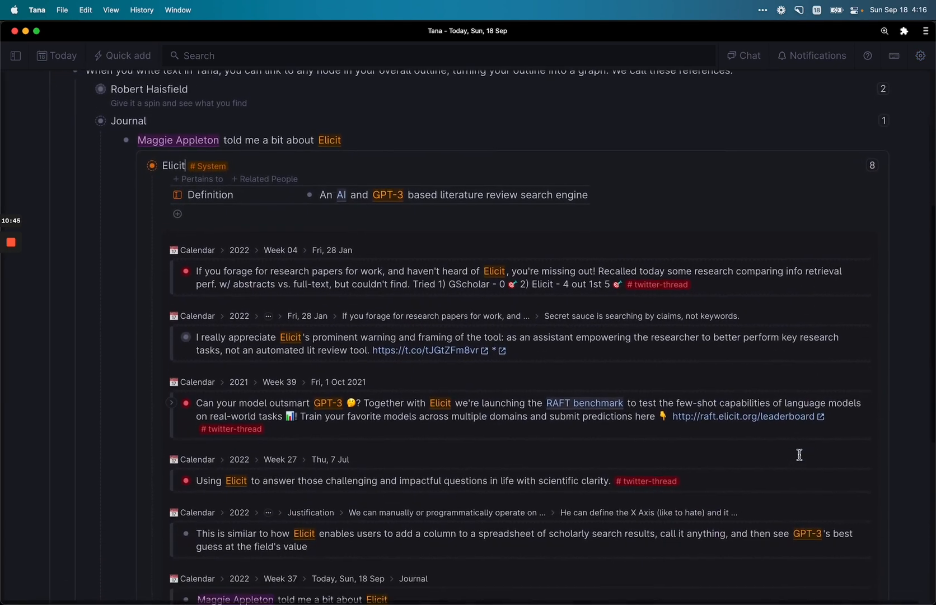
{"action": "scroll", "coordinate": [800, 454], "scroll_direction": "down", "scroll_amount": 1}
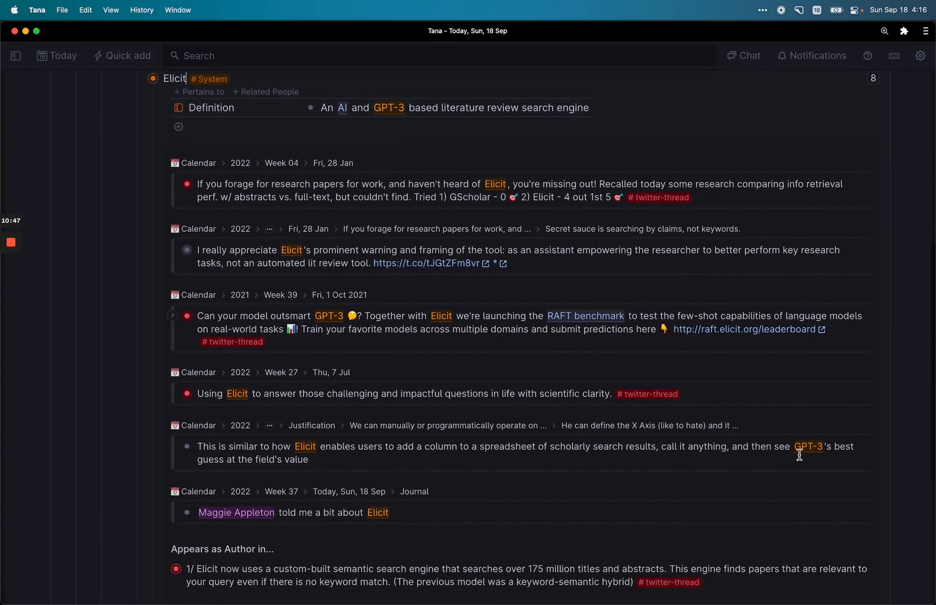
{"action": "scroll", "coordinate": [799, 455], "scroll_direction": "down", "scroll_amount": 3}
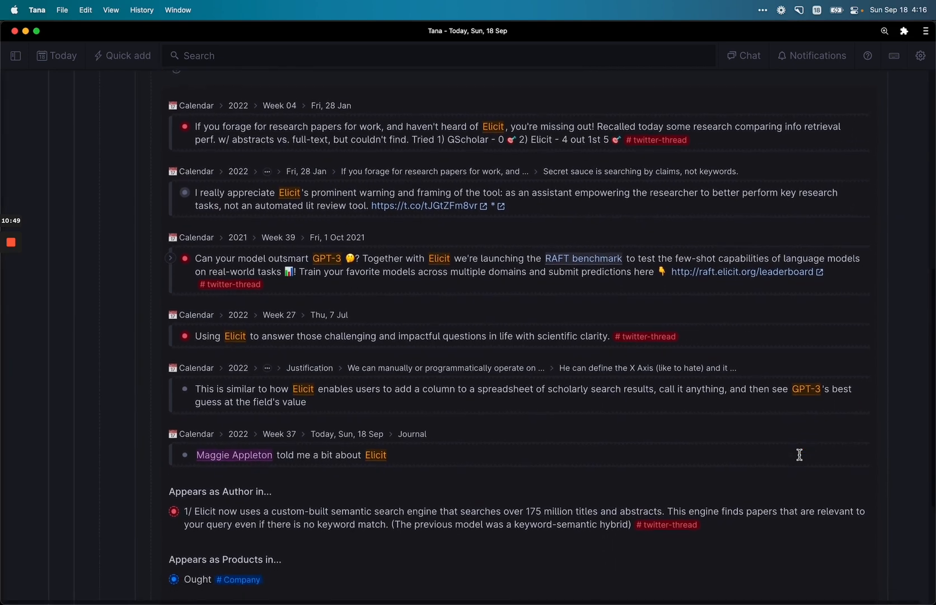
Step: Zoom Tana out to 110% so the list fits, back up at the Elicit header
{"action": "scroll", "coordinate": [799, 455], "scroll_direction": "up", "scroll_amount": 3}
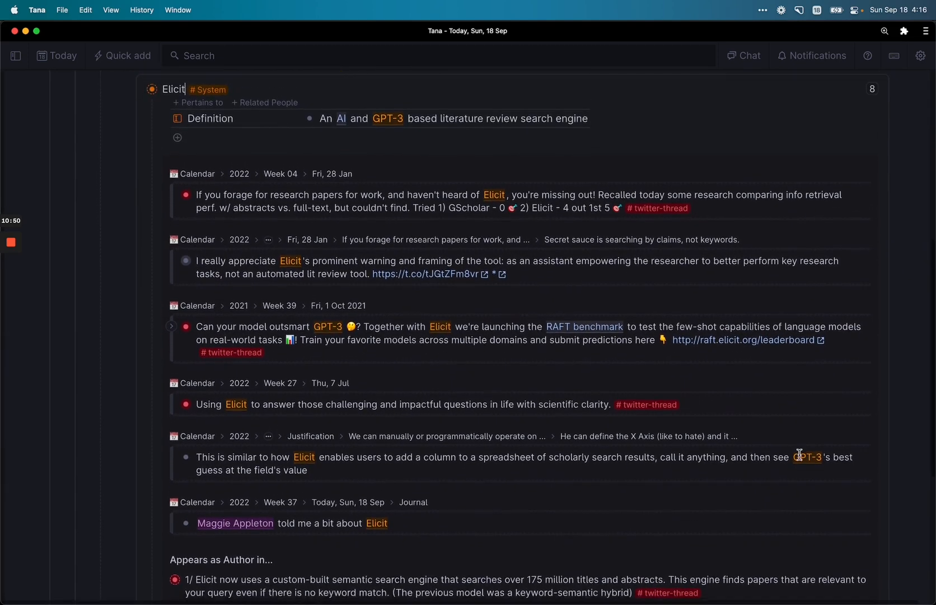
{"action": "scroll", "coordinate": [552, 537], "scroll_direction": "up", "scroll_amount": 1}
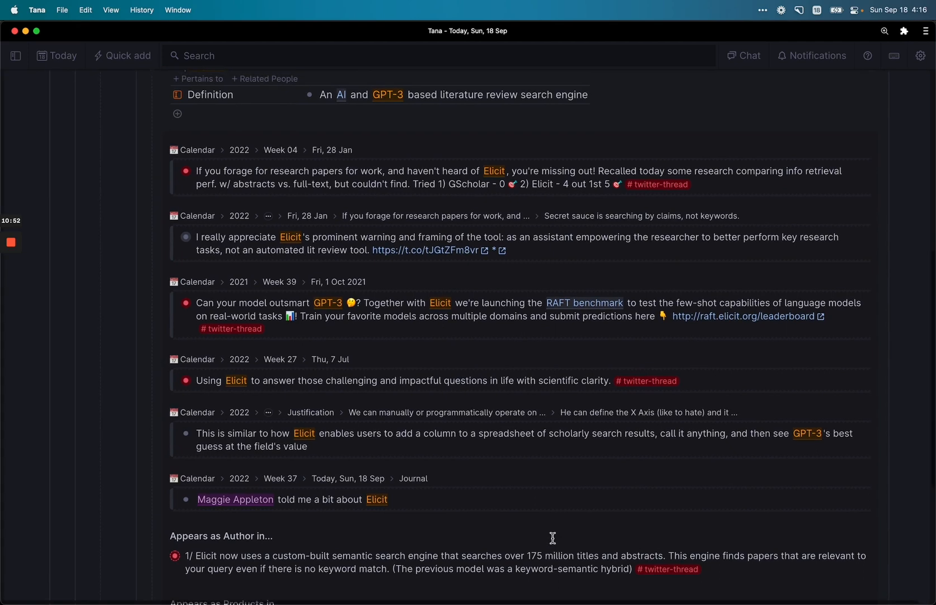
{"action": "key", "text": "super+minus"}
{"action": "scroll", "coordinate": [552, 537], "scroll_direction": "up", "scroll_amount": 2}
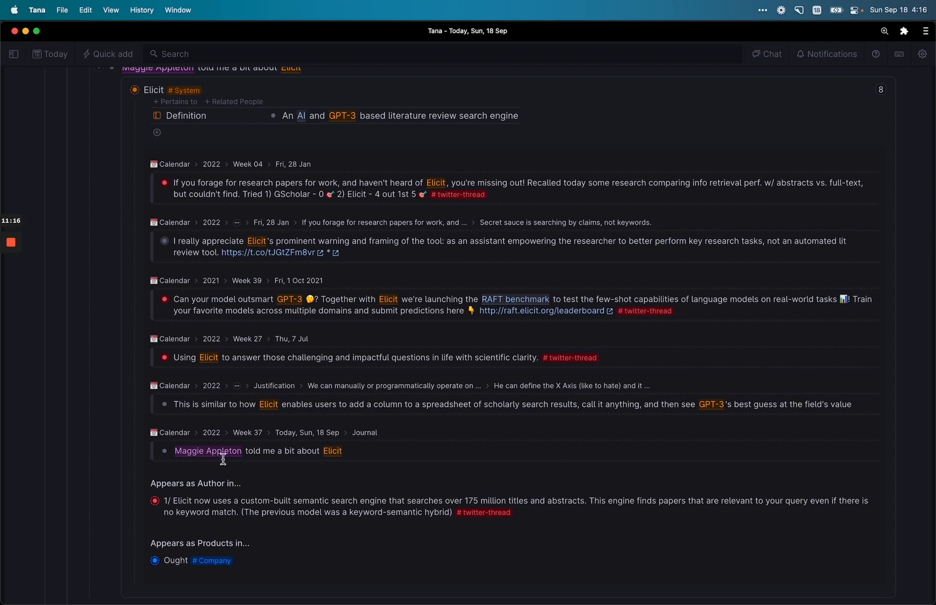
Step: Expand the Elicit tweet entry to view its Author field, then collapse it
{"action": "left_click", "coordinate": [245, 511]}
{"action": "key", "text": "super+Down"}
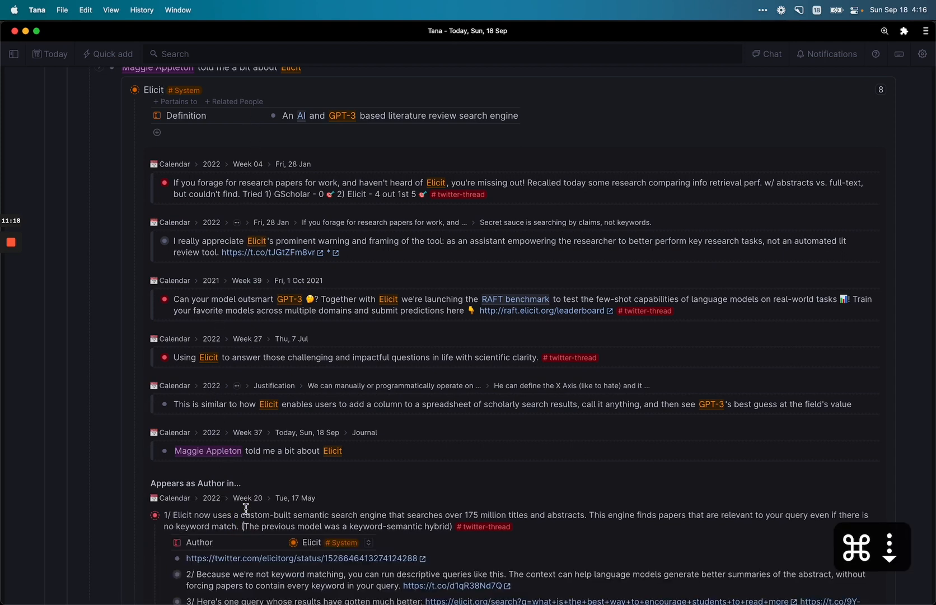
{"action": "key", "text": "Down"}
{"action": "key", "text": "Down"}
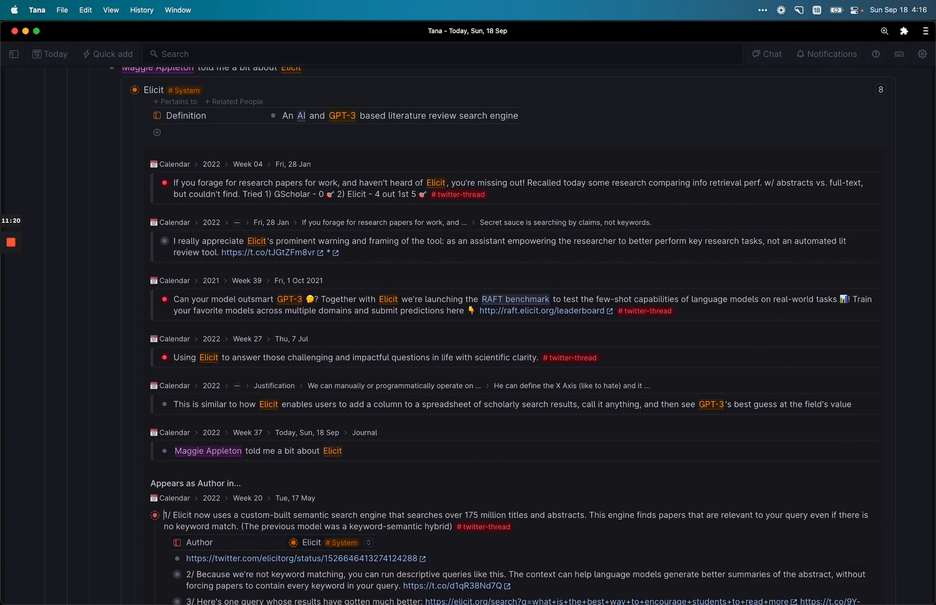
{"action": "key", "text": "super+Up"}
Step: Toggle Ought's entry under Appears as Products to reveal its Products, Type and People fields
{"action": "scroll", "coordinate": [468, 336], "scroll_direction": "down", "scroll_amount": 3}
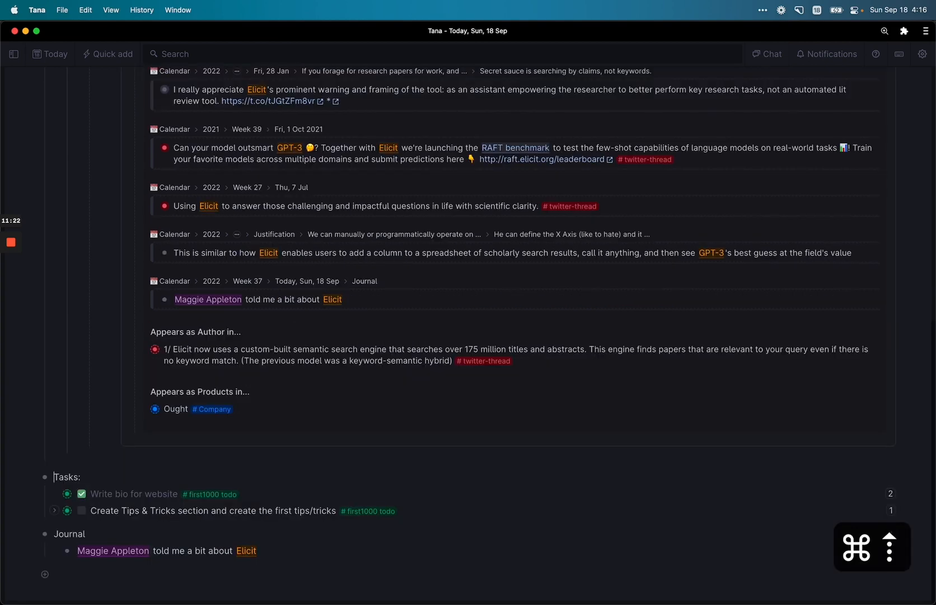
{"action": "key", "text": "super+Down"}
{"action": "scroll", "coordinate": [495, 335], "scroll_direction": "up", "scroll_amount": 2}
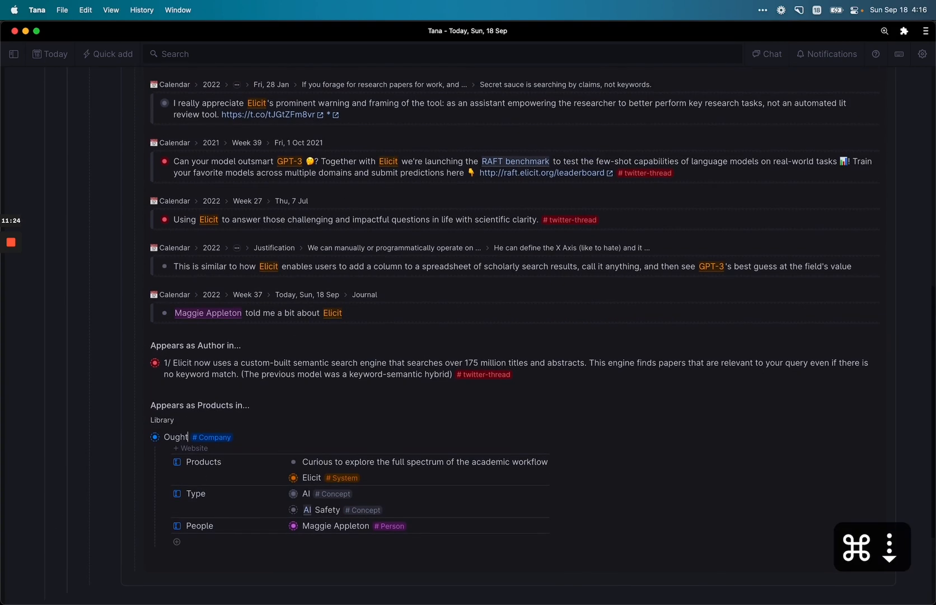
{"action": "key", "text": "super+Up"}
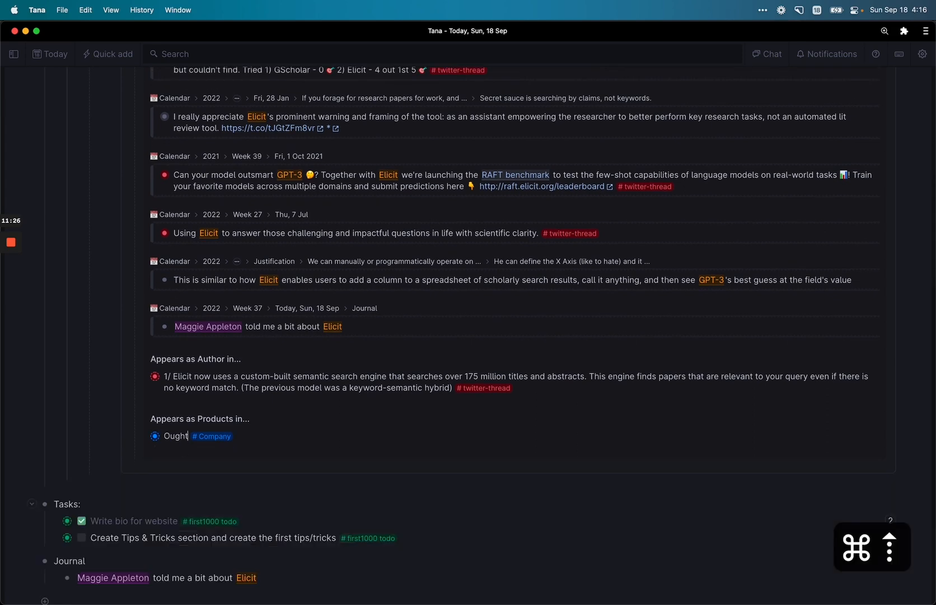
{"action": "key", "text": "super+Down"}
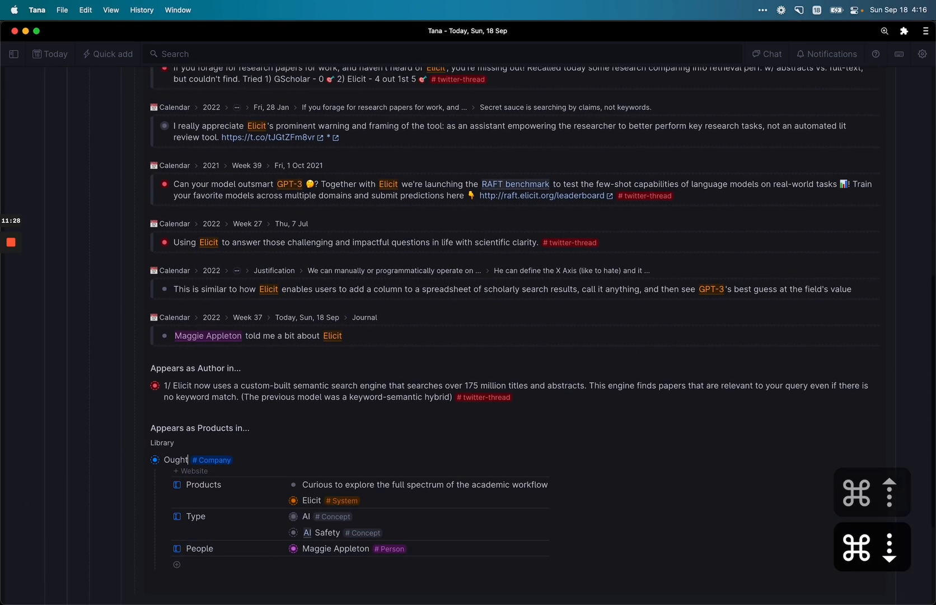
{"action": "key", "text": "super+Up"}
Step: Expand the Elicit tweet entry again to check its replies, then collapse it
{"action": "key", "text": "Up"}
{"action": "key", "text": "super+Down"}
{"action": "key", "text": "super+Up"}
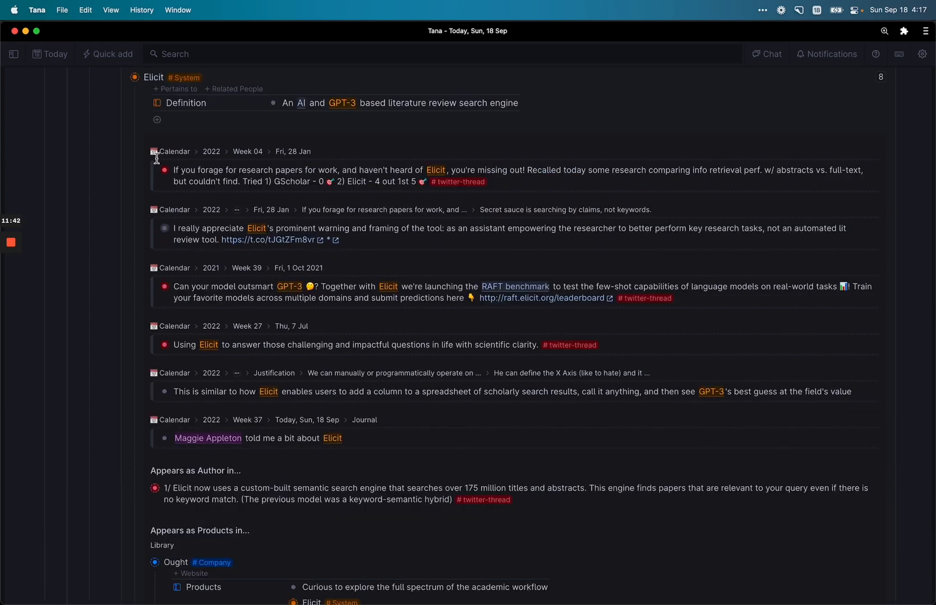
{"action": "left_click", "coordinate": [163, 78]}
{"action": "type", "text": "Literat"}
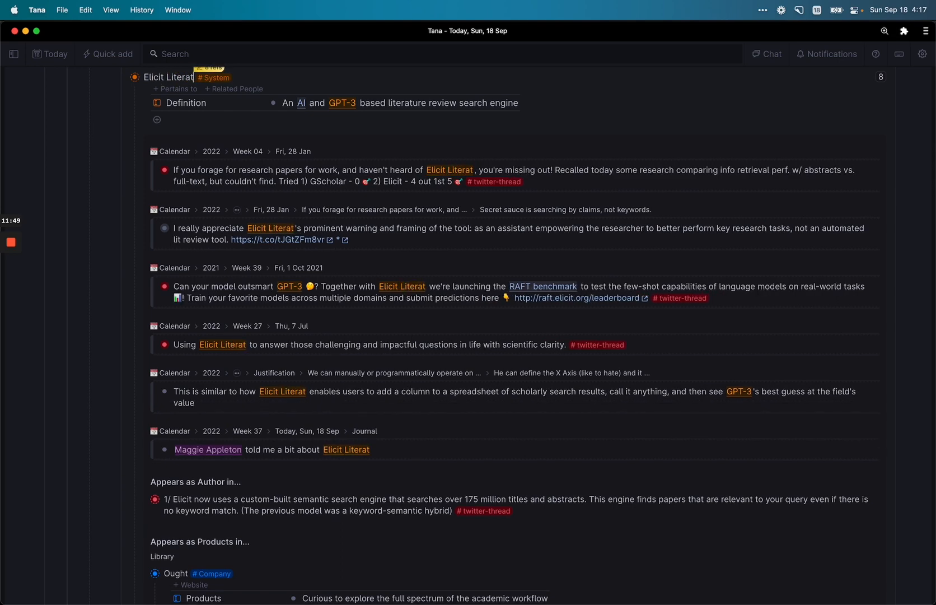
{"action": "type", "text": "ure Review"}
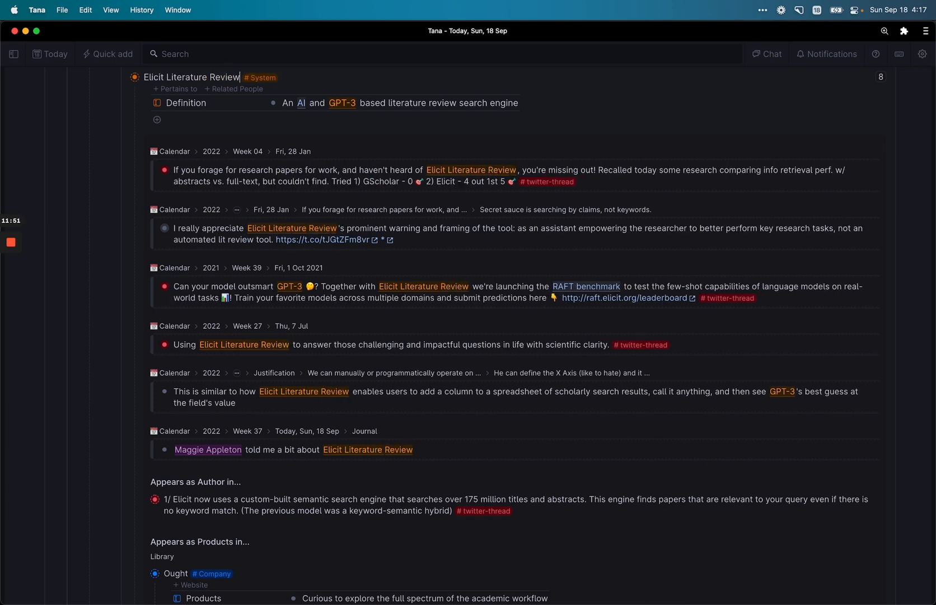
{"action": "type", "text": " T"}
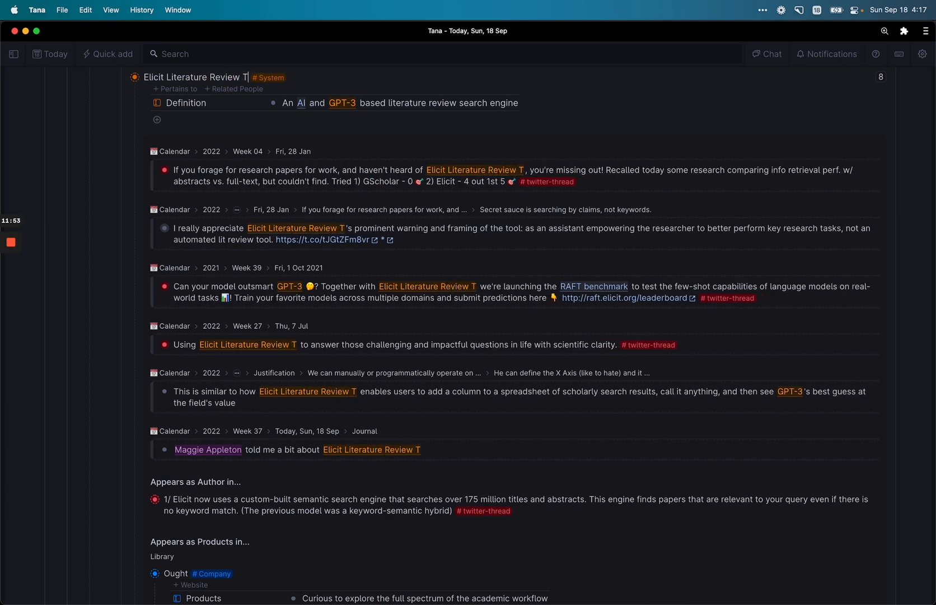
{"action": "type", "text": "ooling"}
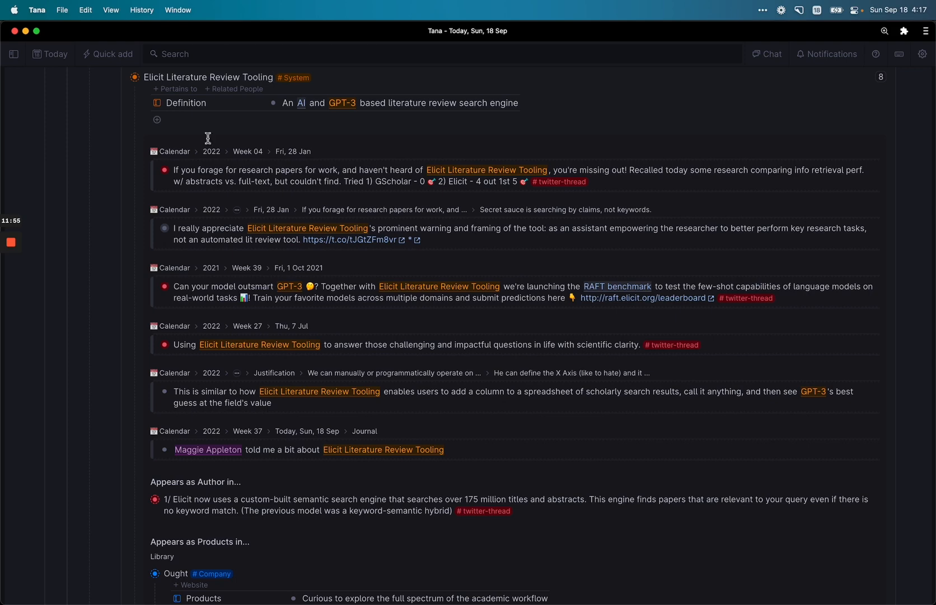
{"action": "scroll", "coordinate": [283, 438], "scroll_direction": "down", "scroll_amount": 2}
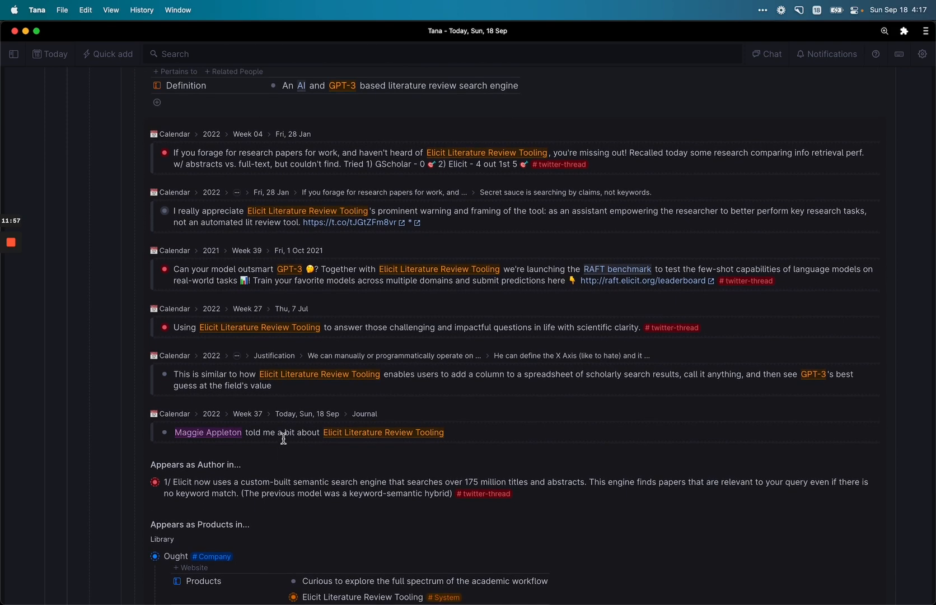
{"action": "scroll", "coordinate": [286, 417], "scroll_direction": "up", "scroll_amount": 3}
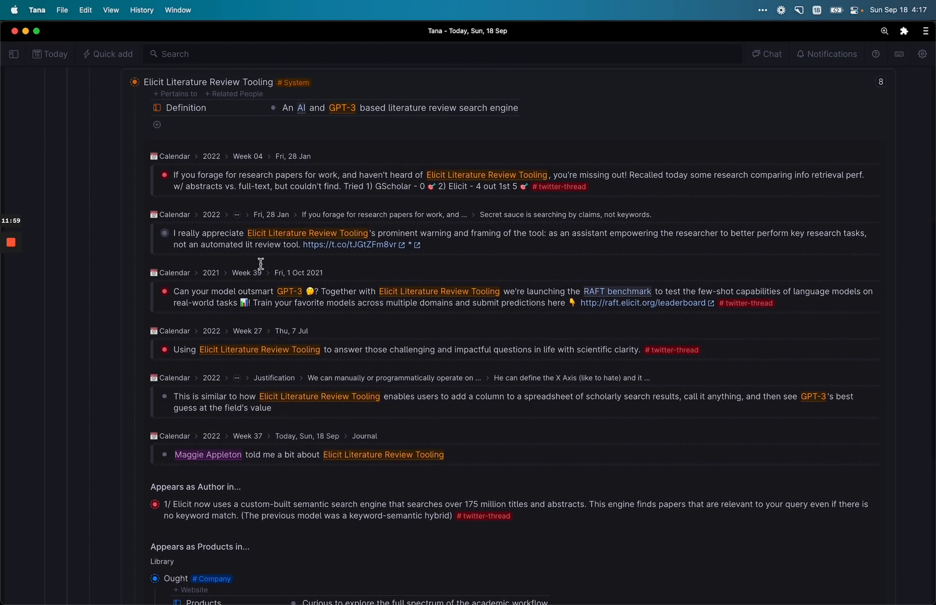
{"action": "key", "text": "BackSpace"}
{"action": "key", "text": "BackSpace"}
{"action": "key", "text": "BackSpace"}
{"action": "key", "text": "BackSpace"}
{"action": "key", "text": "BackSpace"}
{"action": "key", "text": "BackSpace"}
{"action": "key", "text": "BackSpace"}
{"action": "key", "text": "BackSpace"}
{"action": "key", "text": "BackSpace"}
{"action": "key", "text": "BackSpace"}
{"action": "key", "text": "BackSpace"}
{"action": "key", "text": "BackSpace"}
{"action": "key", "text": "BackSpace"}
{"action": "key", "text": "BackSpace"}
{"action": "key", "text": "BackSpace"}
{"action": "key", "text": "BackSpace"}
{"action": "key", "text": "BackSpace"}
{"action": "key", "text": "BackSpace"}
{"action": "key", "text": "BackSpace"}
{"action": "key", "text": "BackSpace"}
{"action": "key", "text": "BackSpace"}
{"action": "key", "text": "BackSpace"}
{"action": "key", "text": "BackSpace"}
{"action": "key", "text": "BackSpace"}
{"action": "key", "text": "BackSpace"}
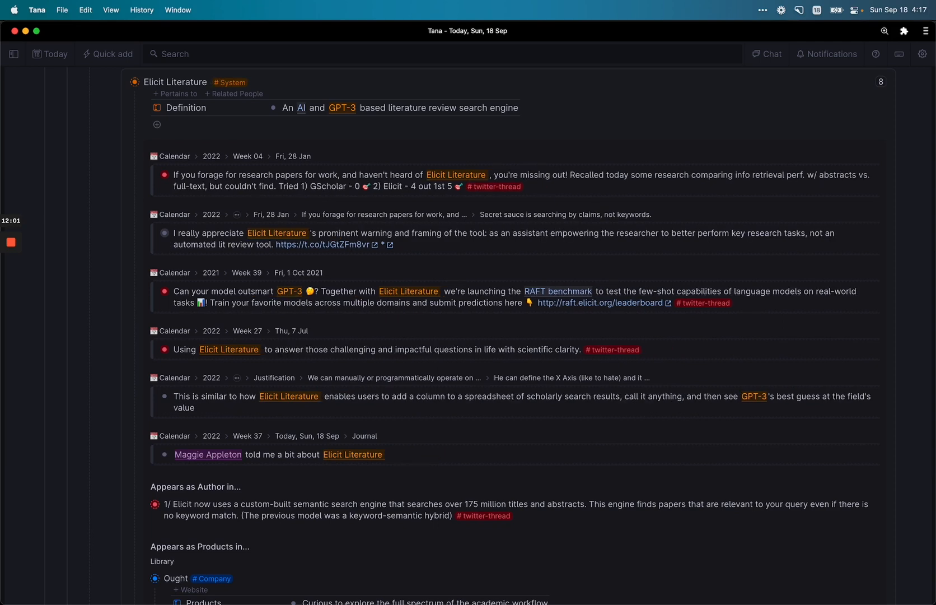
{"action": "scroll", "coordinate": [187, 130], "scroll_direction": "up", "scroll_amount": 5}
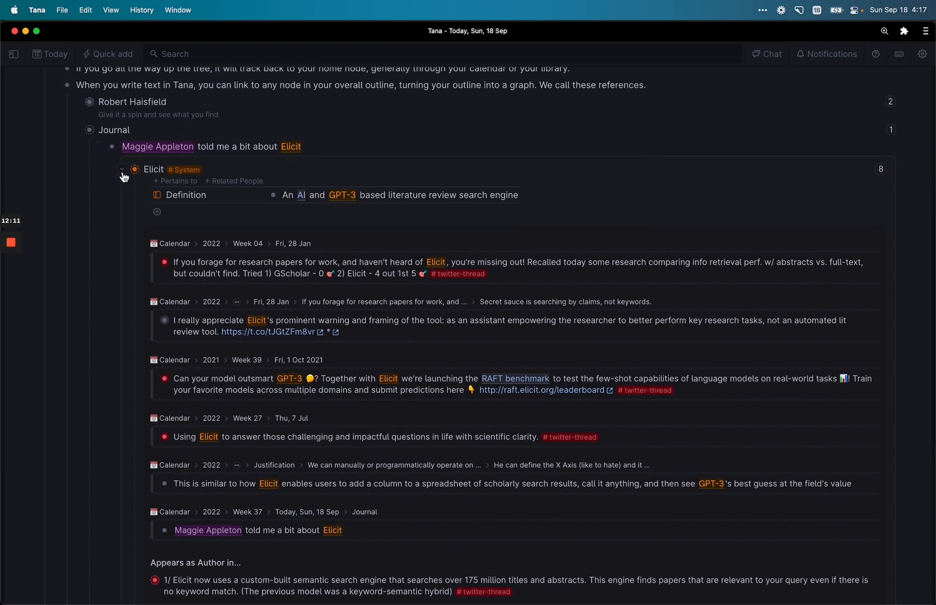
Step: Fold Elicit's references and card, peek at the Journal line's person card, then reopen Elicit's card
{"action": "left_click", "coordinate": [876, 166]}
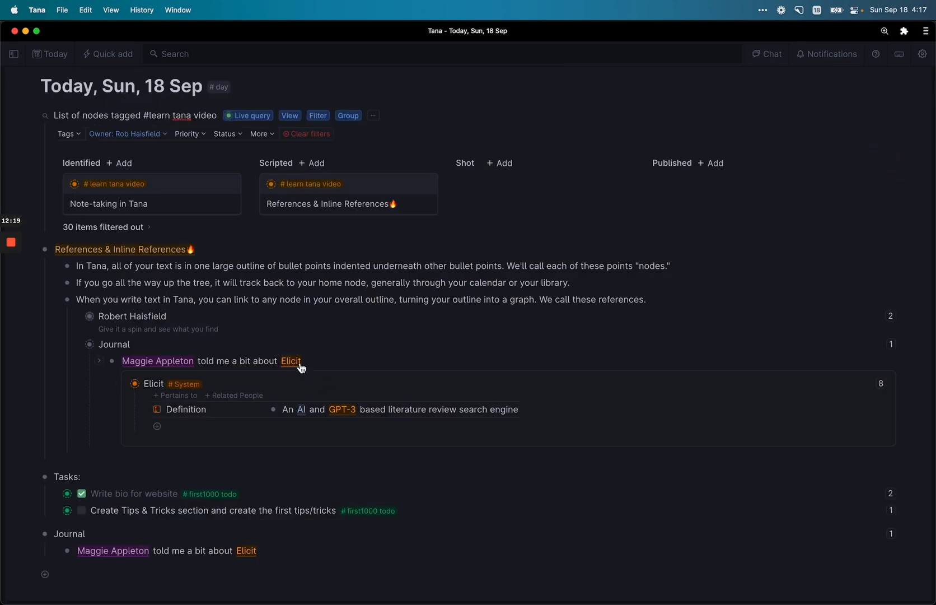
{"action": "left_click", "coordinate": [300, 364]}
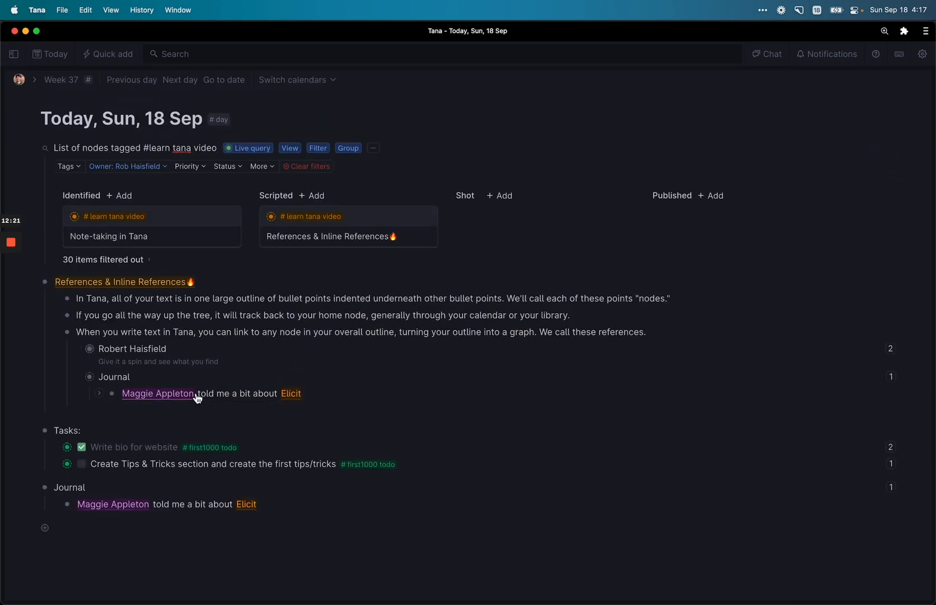
{"action": "left_click", "coordinate": [193, 395]}
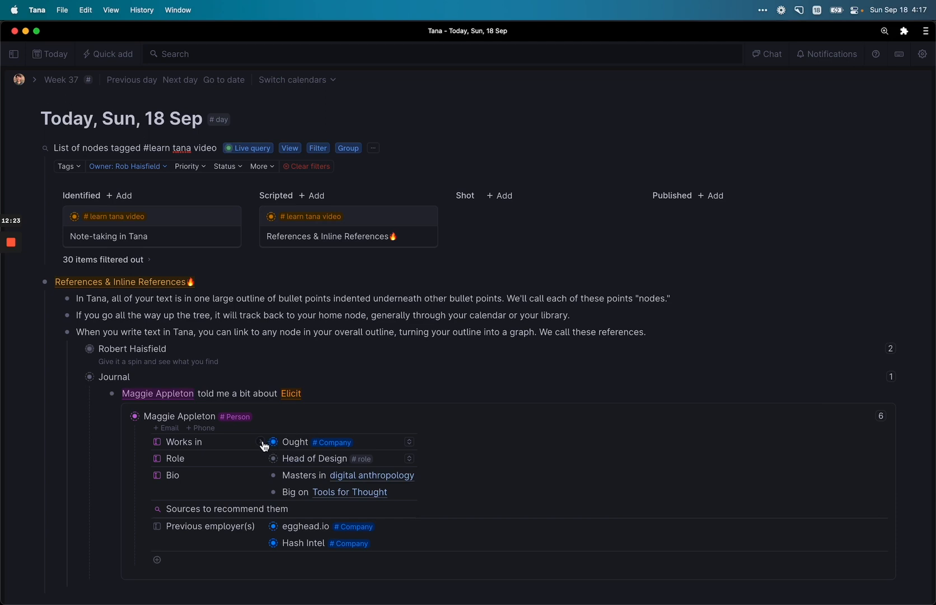
{"action": "left_click", "coordinate": [294, 394]}
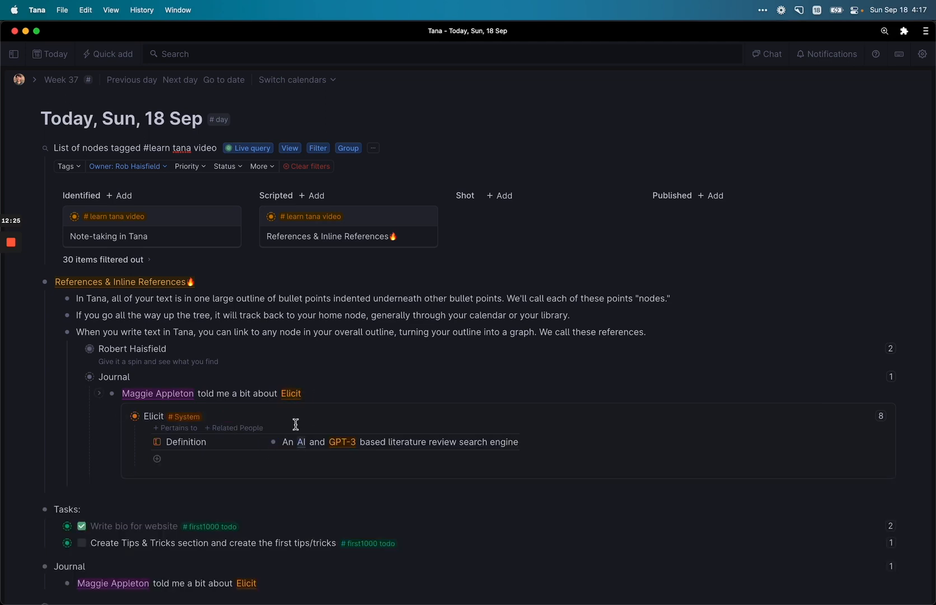
Step: Review Elicit's 8 references once more, then fold the list and close the inline Elicit card
{"action": "left_click", "coordinate": [883, 415]}
{"action": "scroll", "coordinate": [658, 500], "scroll_direction": "down", "scroll_amount": 10}
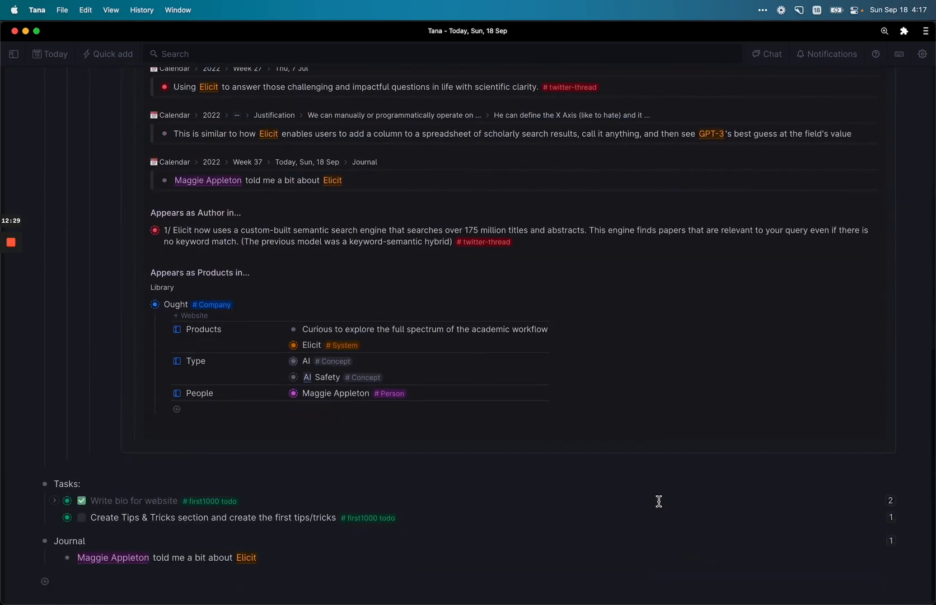
{"action": "scroll", "coordinate": [658, 501], "scroll_direction": "up", "scroll_amount": 10}
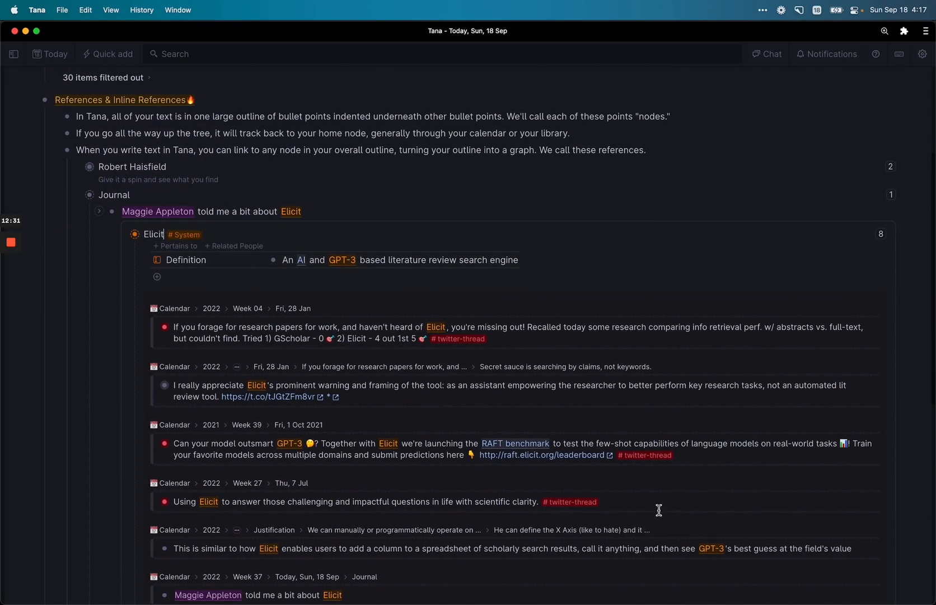
{"action": "scroll", "coordinate": [659, 509], "scroll_direction": "up", "scroll_amount": 3}
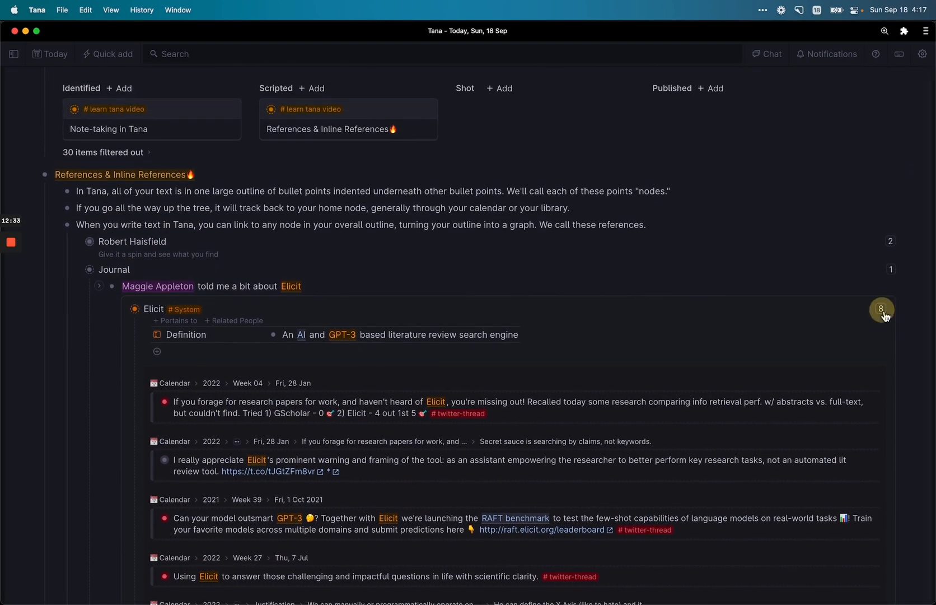
{"action": "left_click", "coordinate": [882, 309]}
{"action": "left_click", "coordinate": [288, 364]}
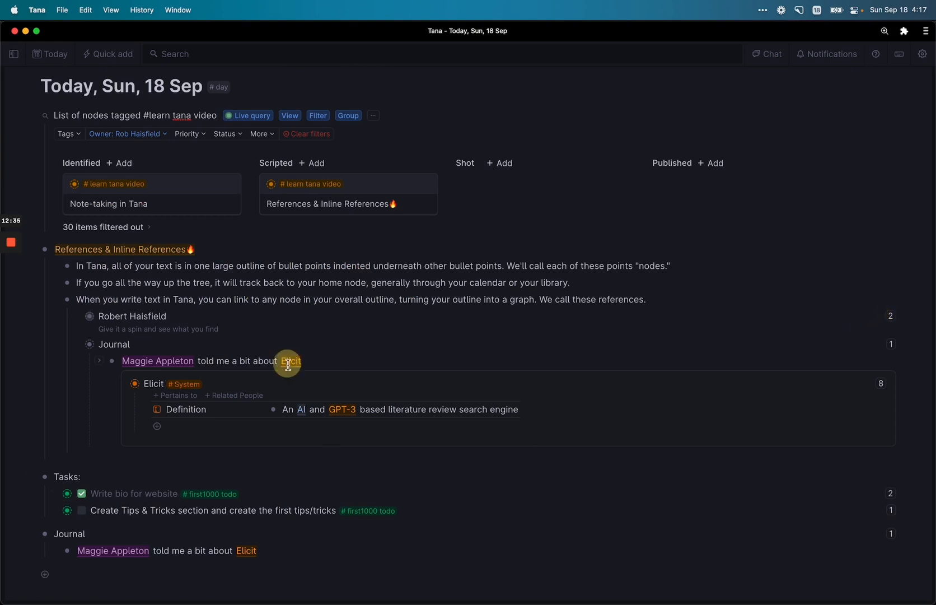